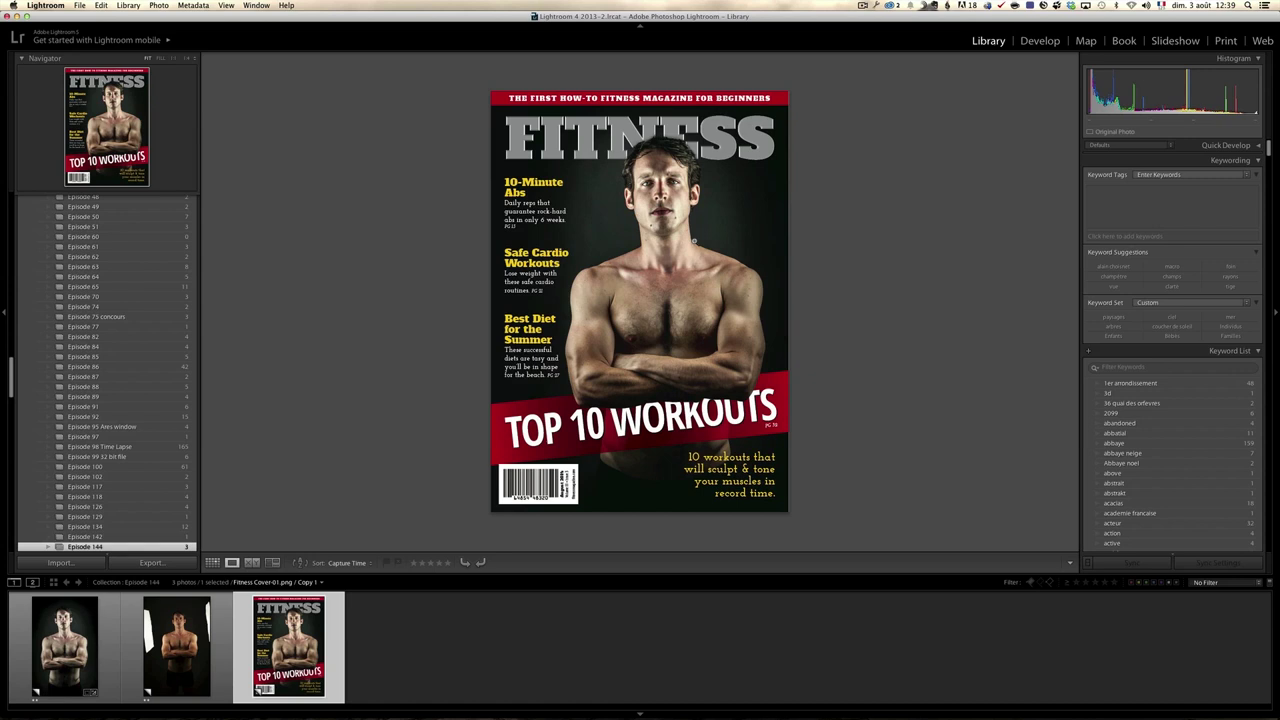
Open the unedited portrait IMG_9156.dng with the studio lights in frame, show its capture details and inspect the face up close.
click(158, 629)
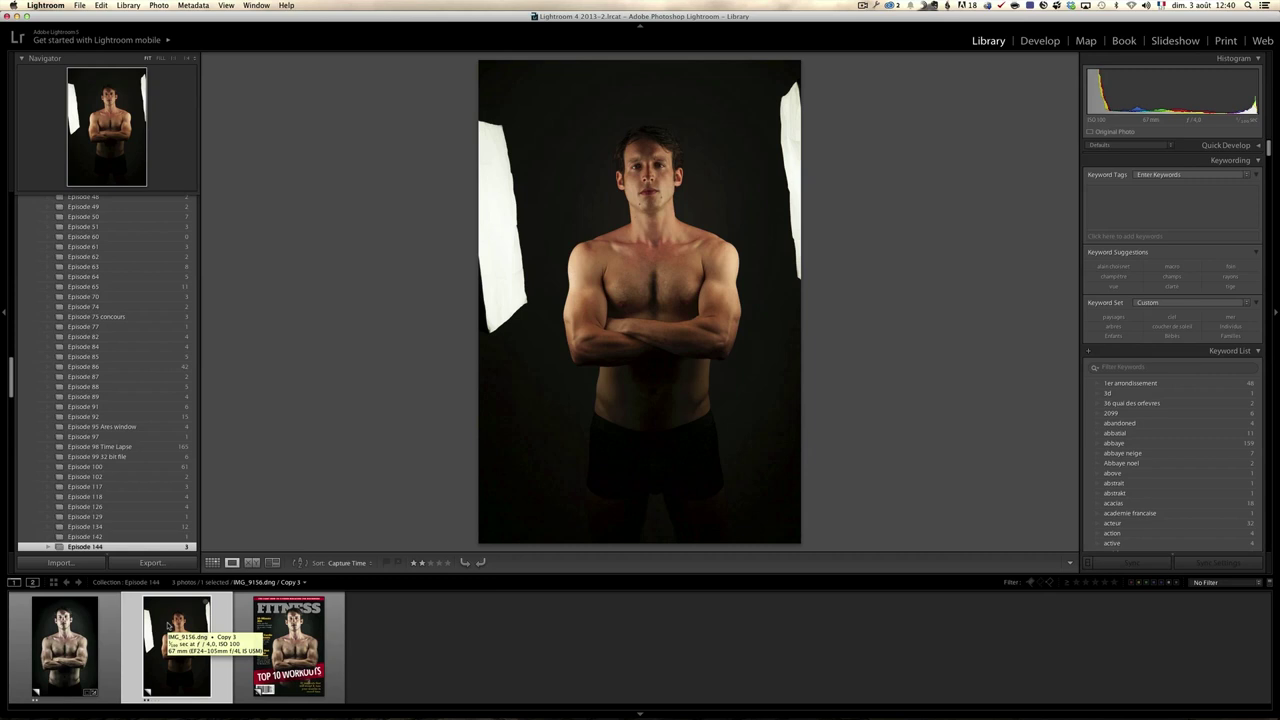
key(i)
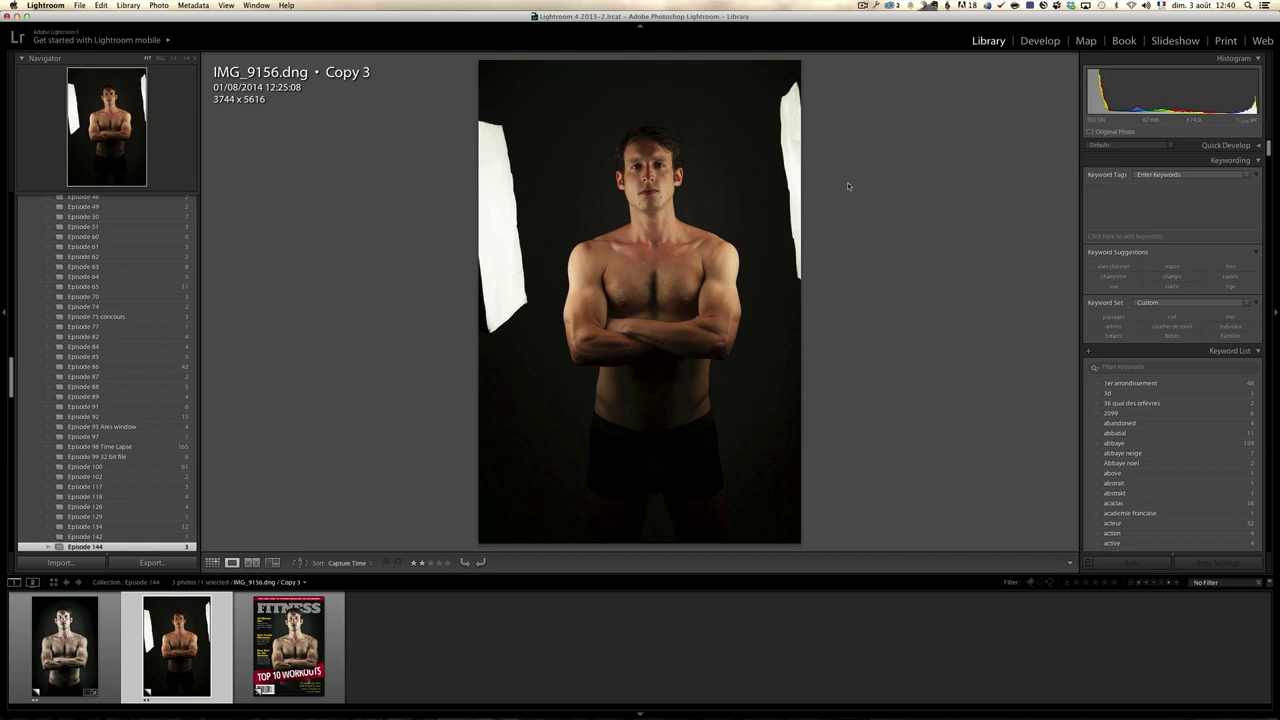
key(i)
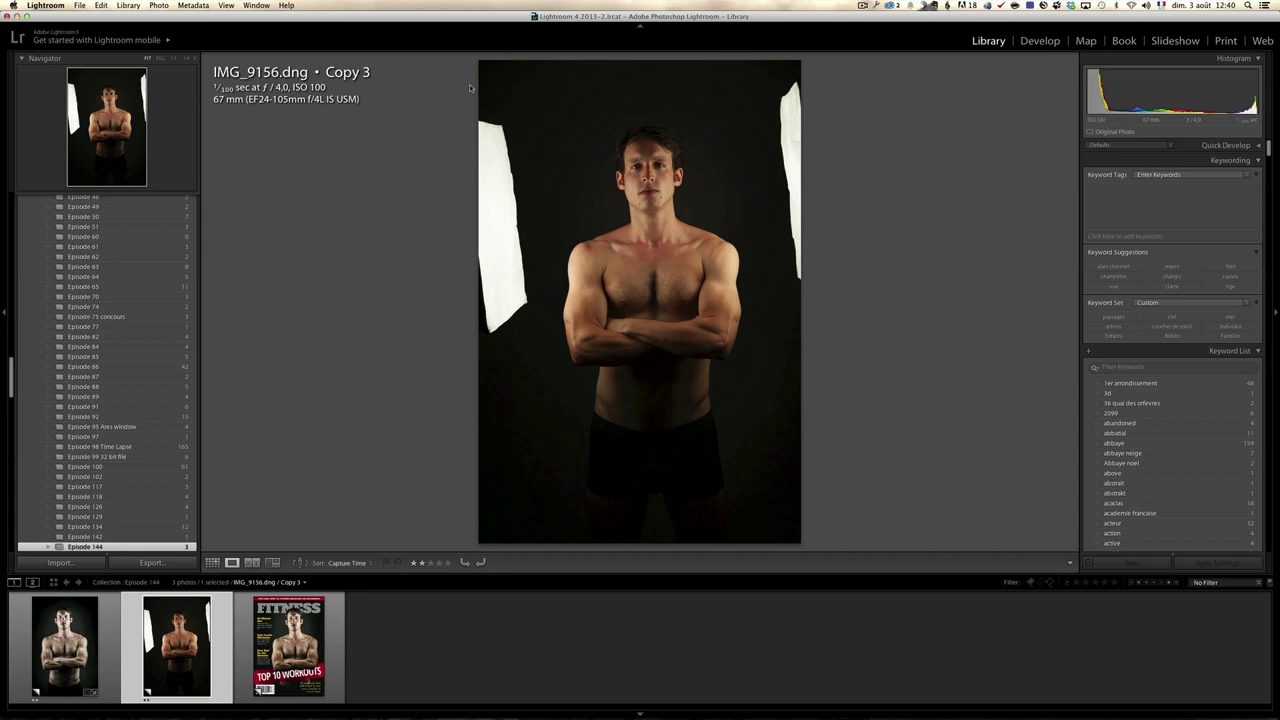
click(631, 178)
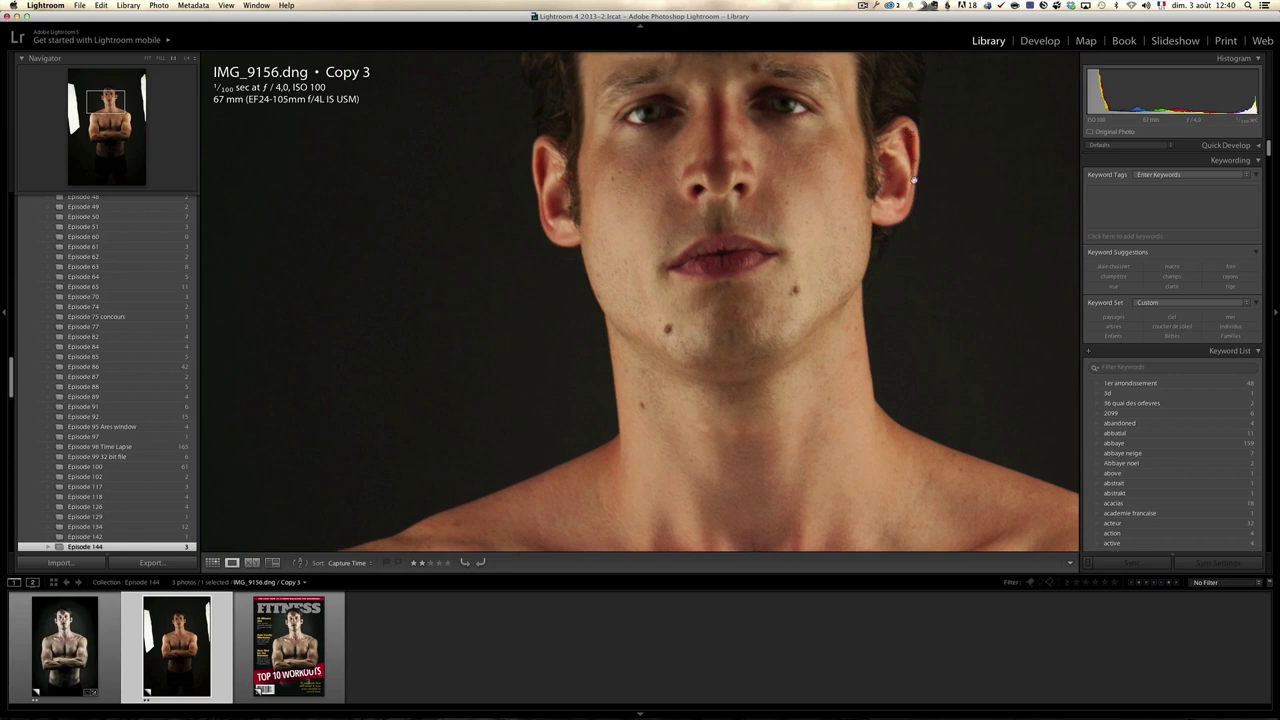
click(692, 207)
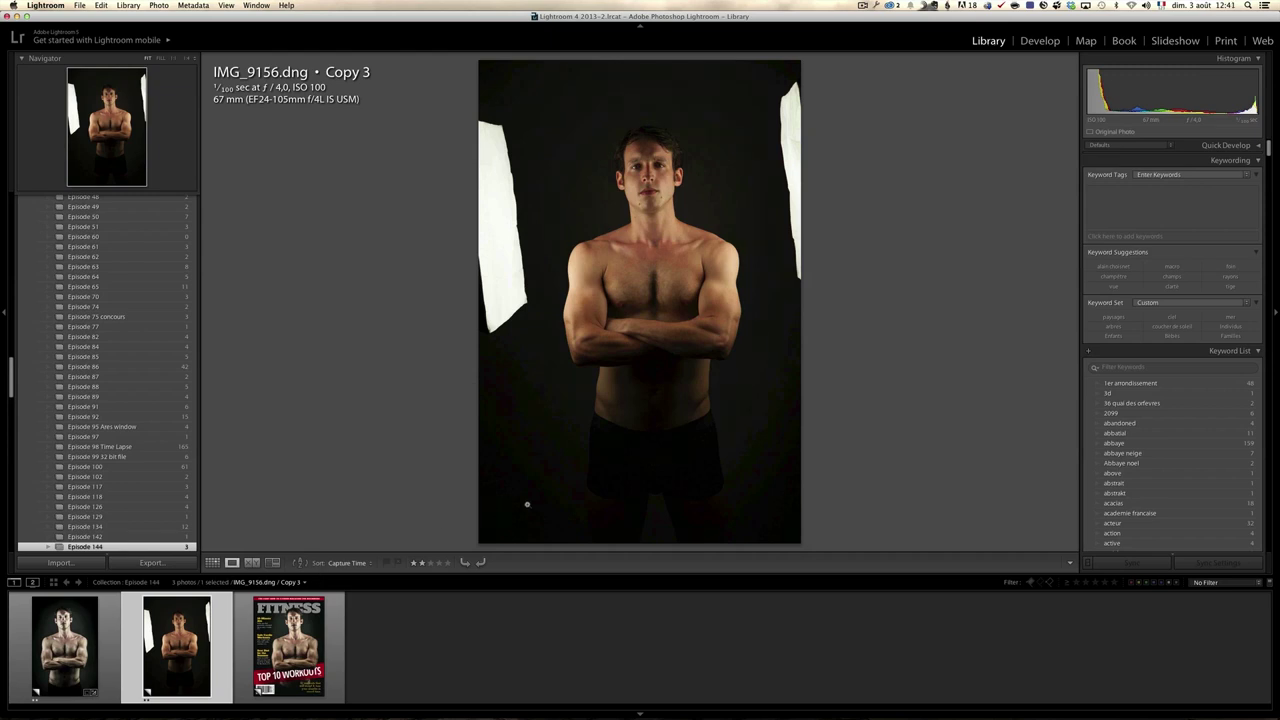
Develop the portrait's tone with Shadows +76, Highlights −76, Whites +58 and Blacks −13, checking the whites for clipping.
click(1040, 44)
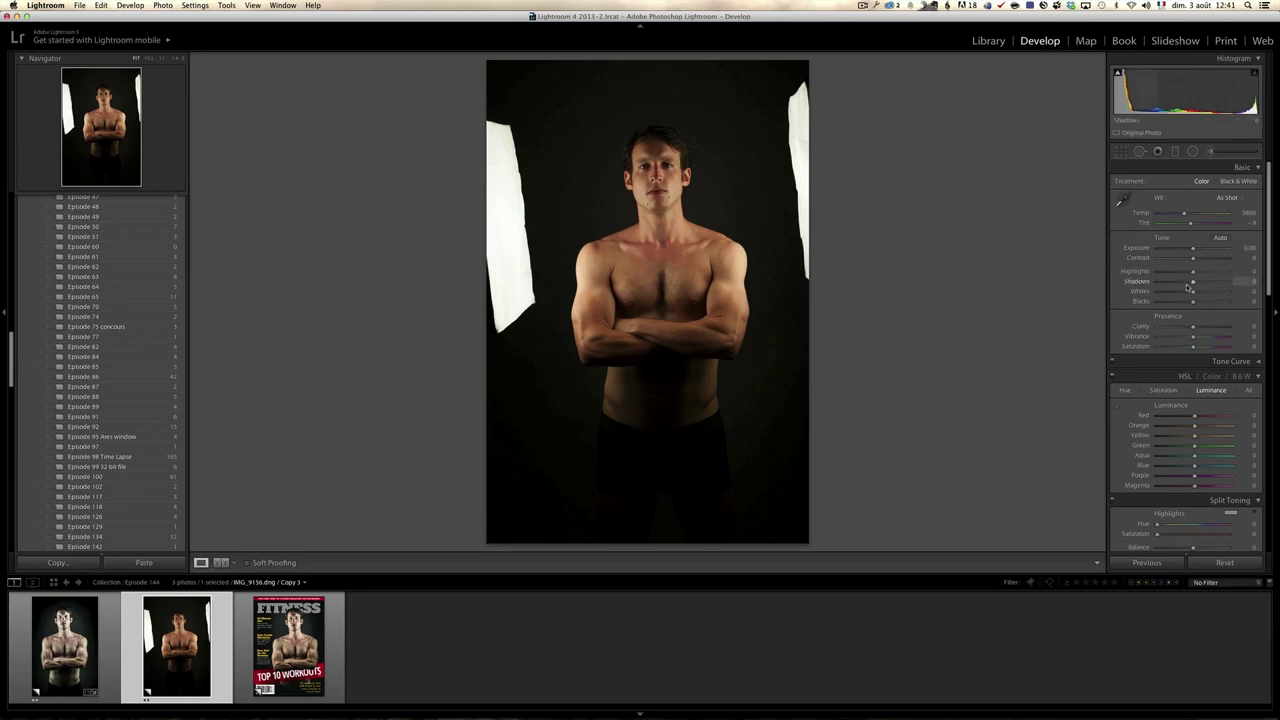
mouse_move(1193, 284)
mouse_down()
mouse_move(1236, 283)
mouse_move(1216, 283)
mouse_up()
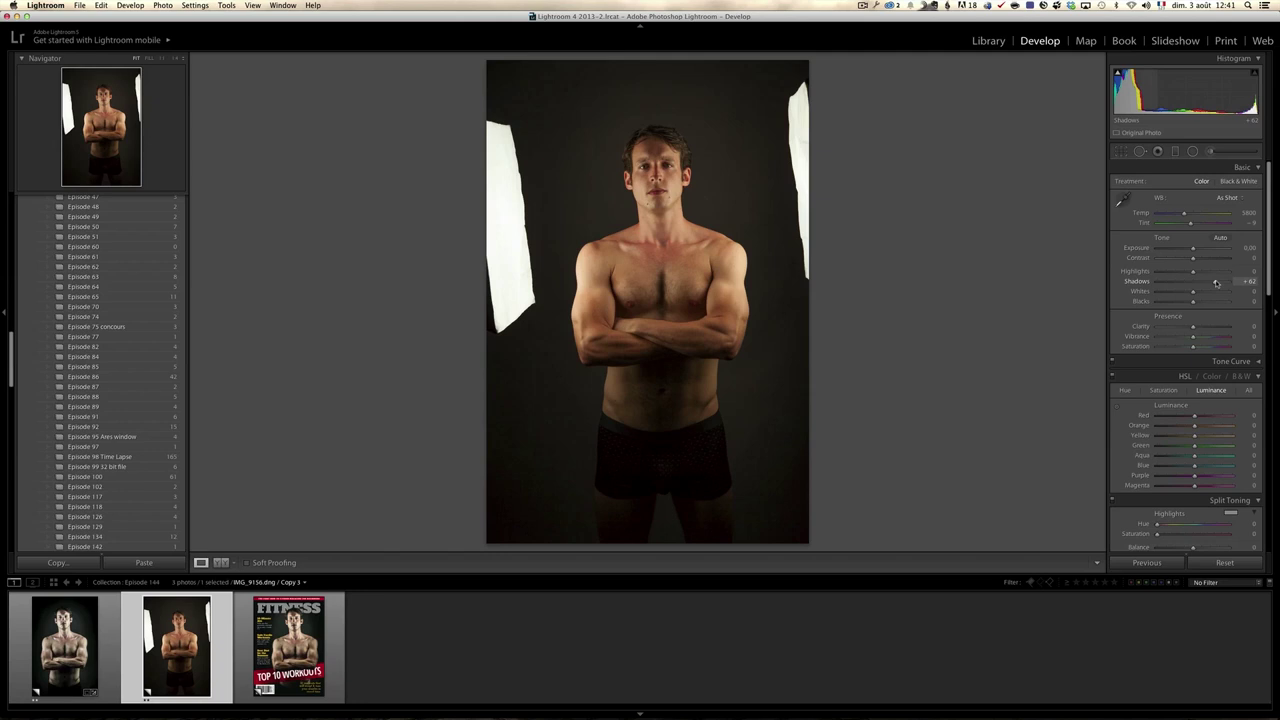
drag(1216, 283, 1221, 283)
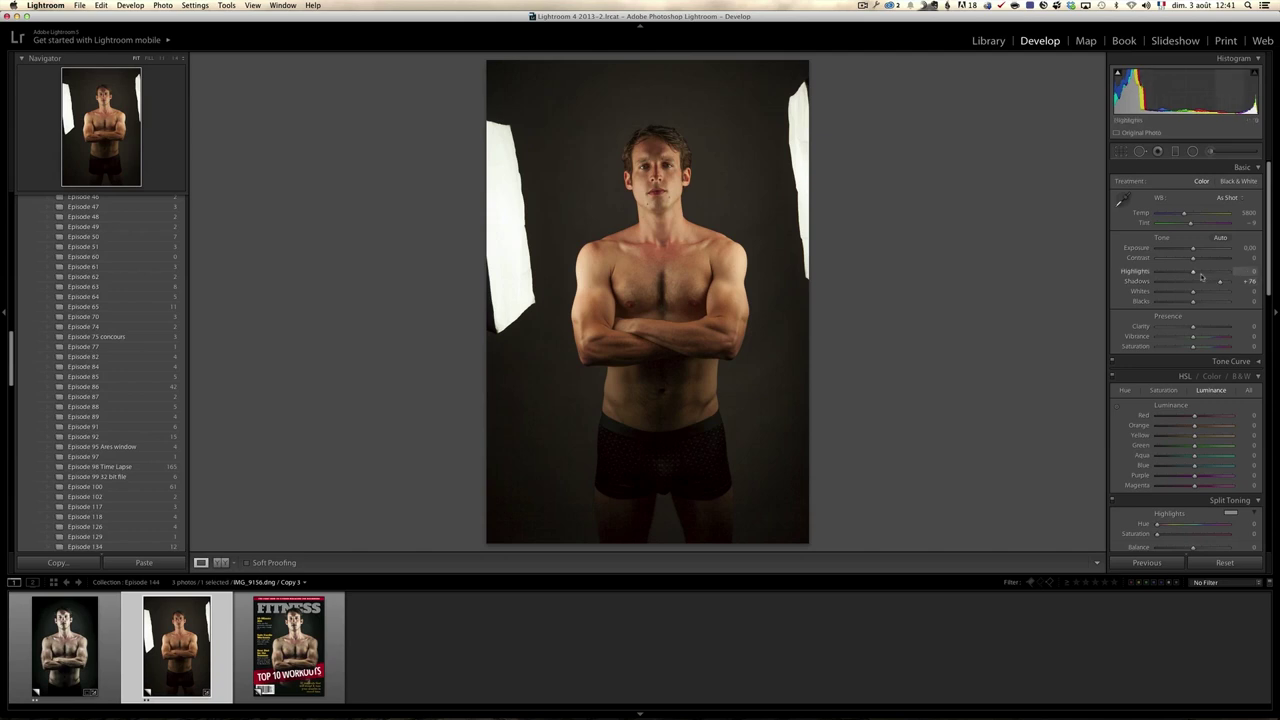
drag(1193, 273, 1165, 273)
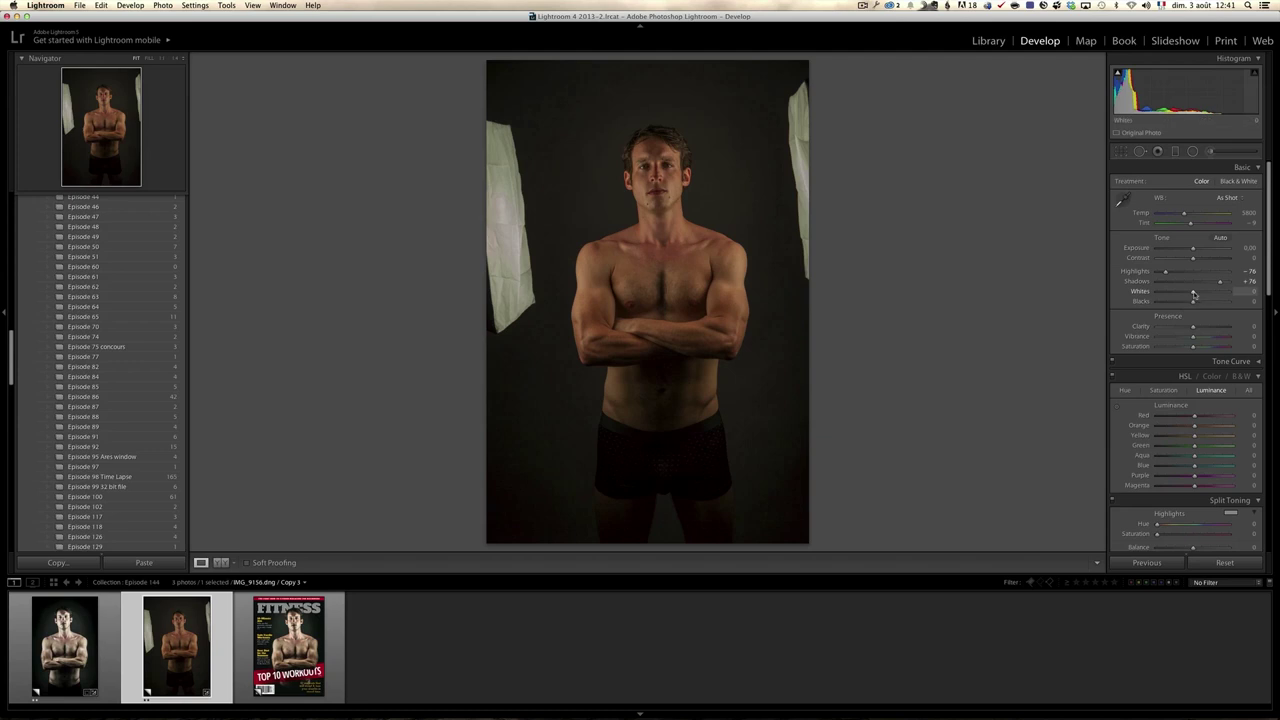
drag(1193, 295, 1214, 293)
key(alt)
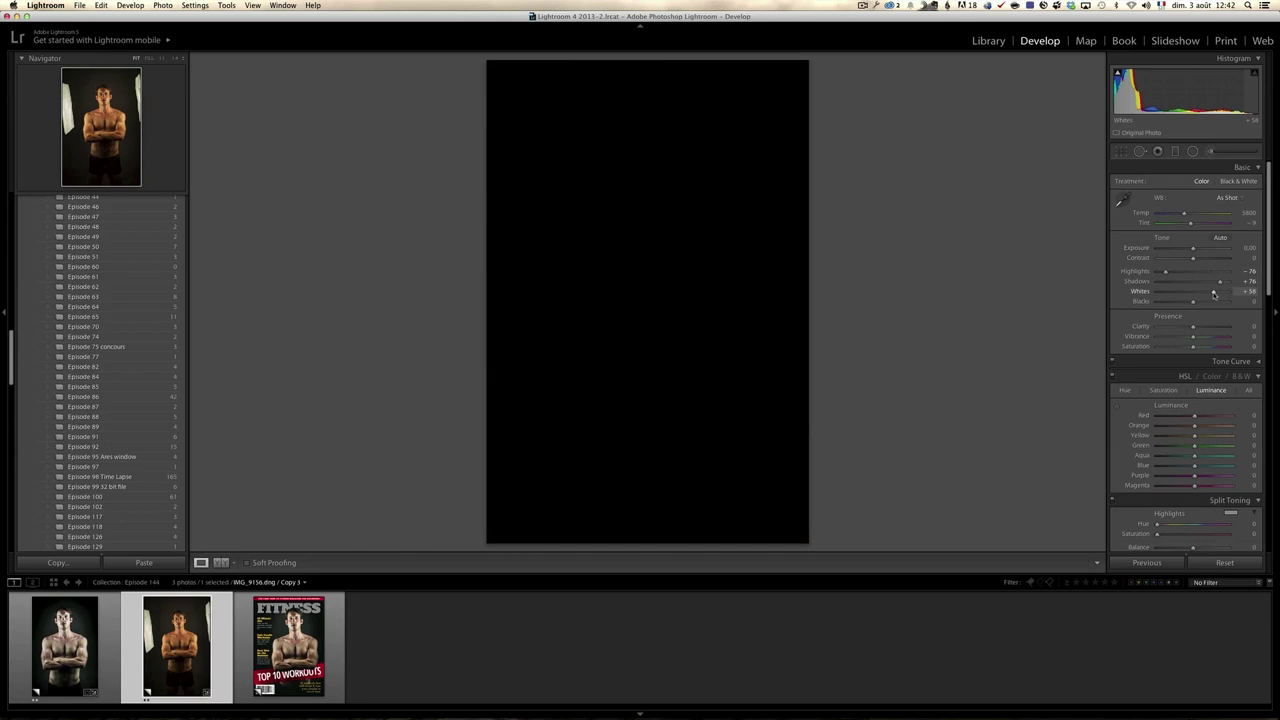
key(alt)
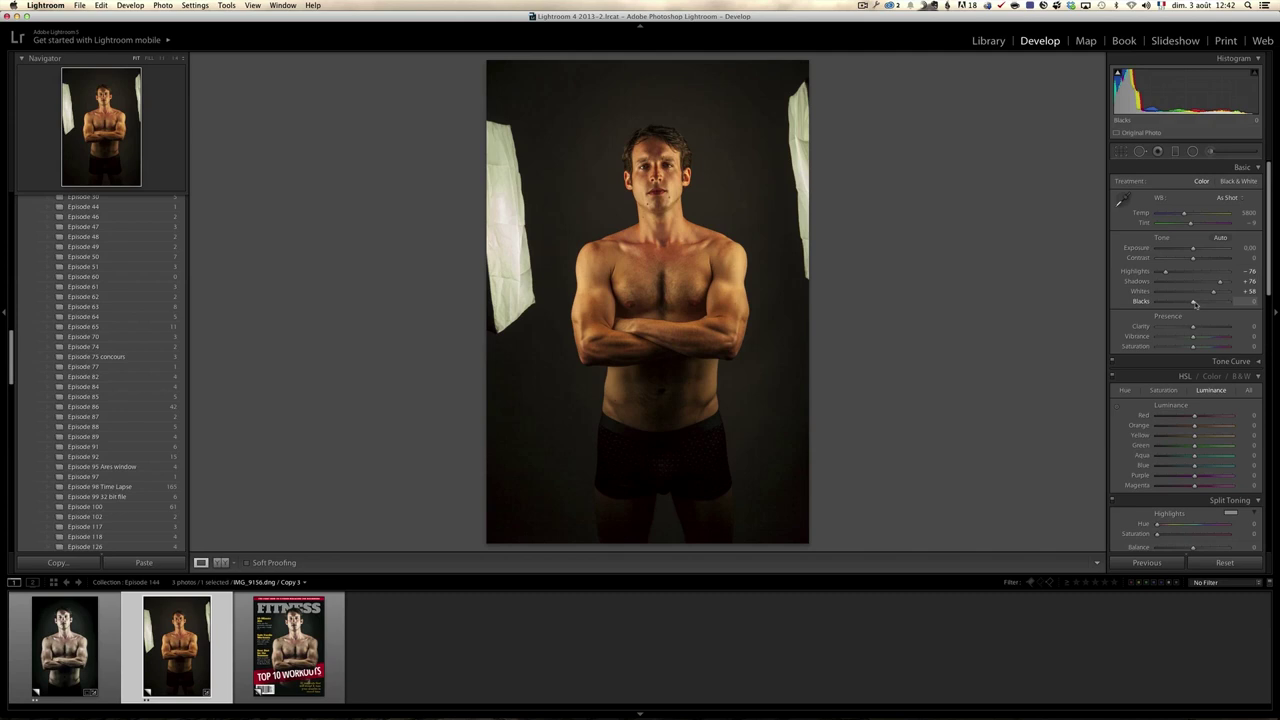
drag(1193, 303, 1189, 304)
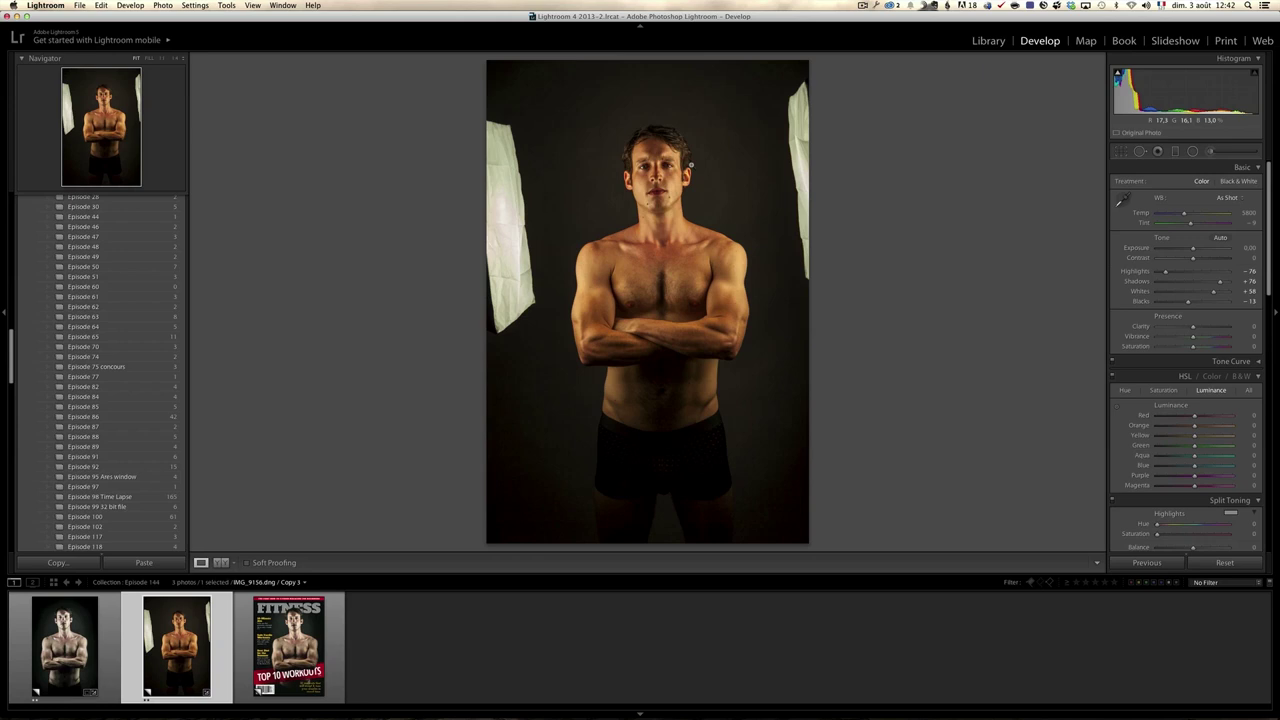
Cool the white balance to Temp 4308 and Tint −14, and set Clarity to +50 and Saturation to −36.
drag(1185, 214, 1173, 215)
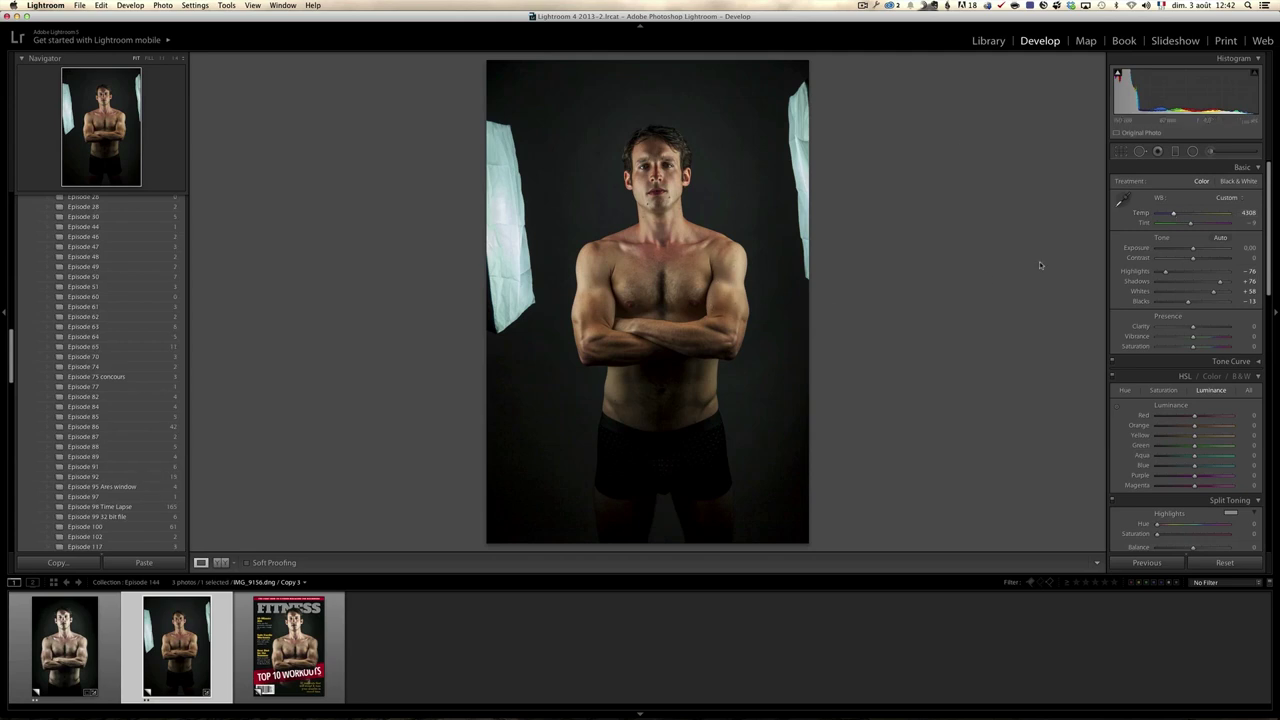
drag(1191, 225, 1189, 226)
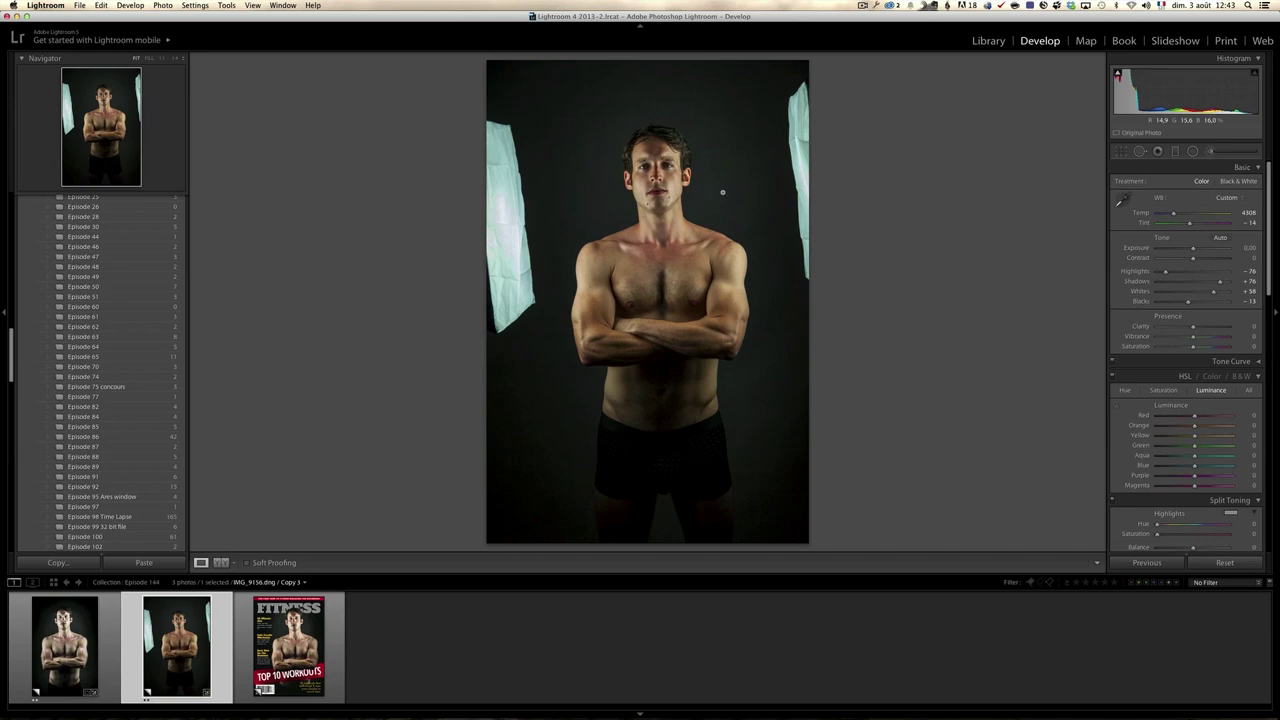
drag(1192, 329, 1210, 329)
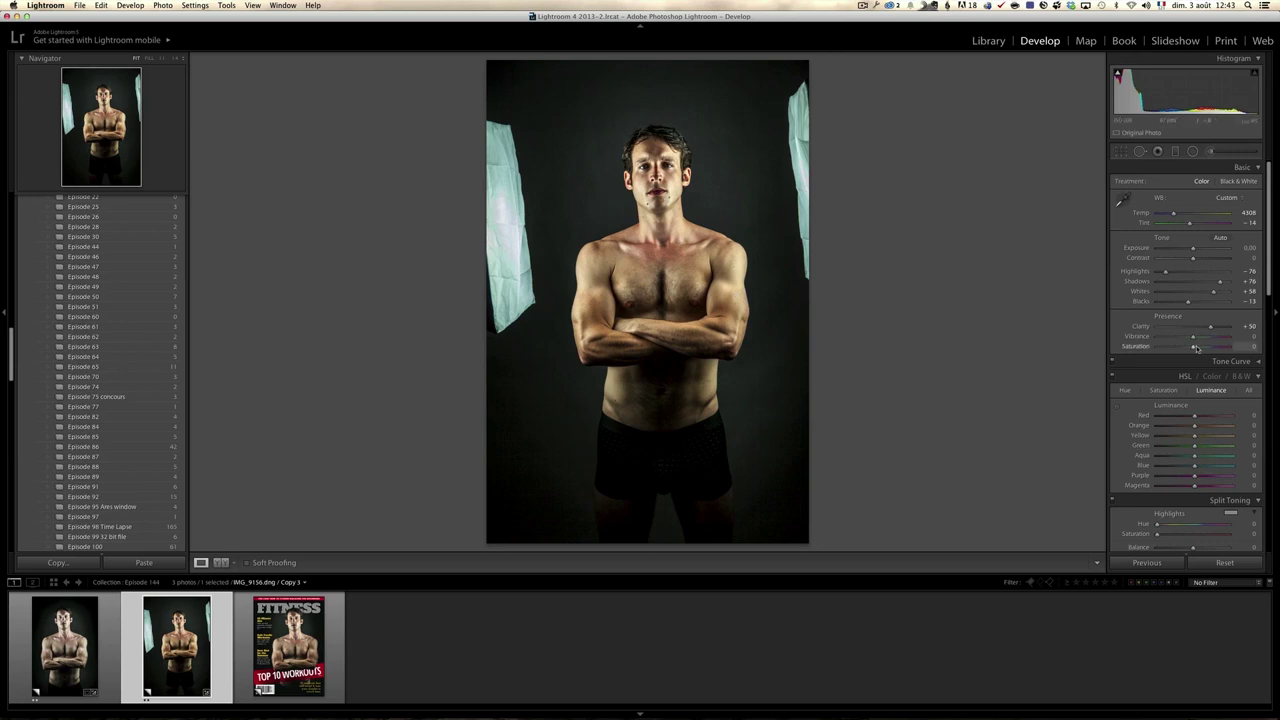
drag(1195, 348, 1187, 348)
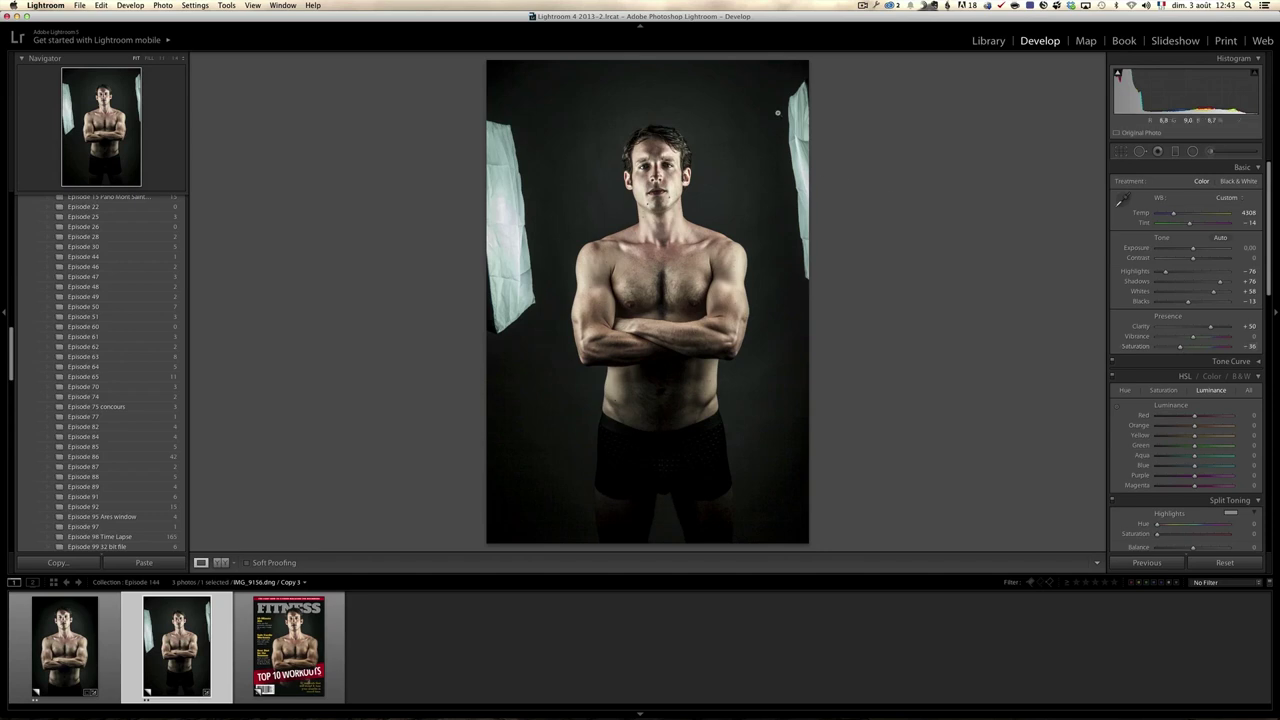
Crop the photo on all four sides to remove both studio lights and frame the man from the waist up.
click(1123, 153)
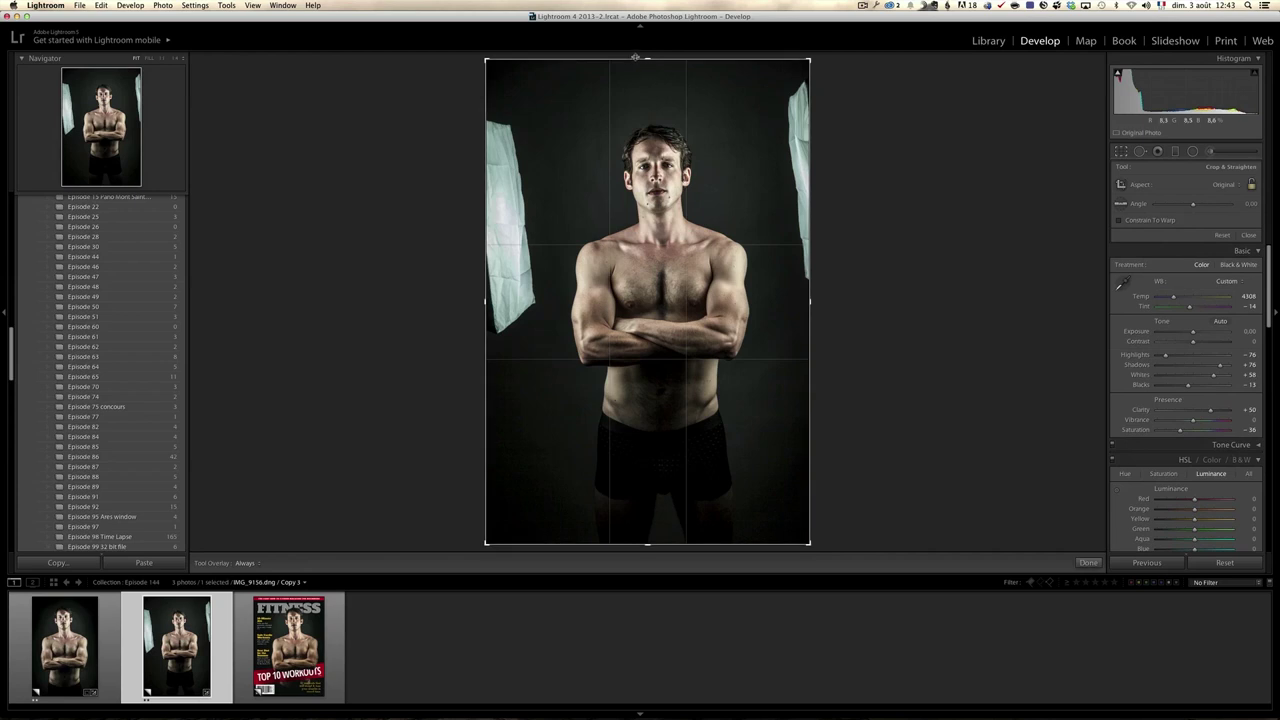
drag(647, 57, 647, 88)
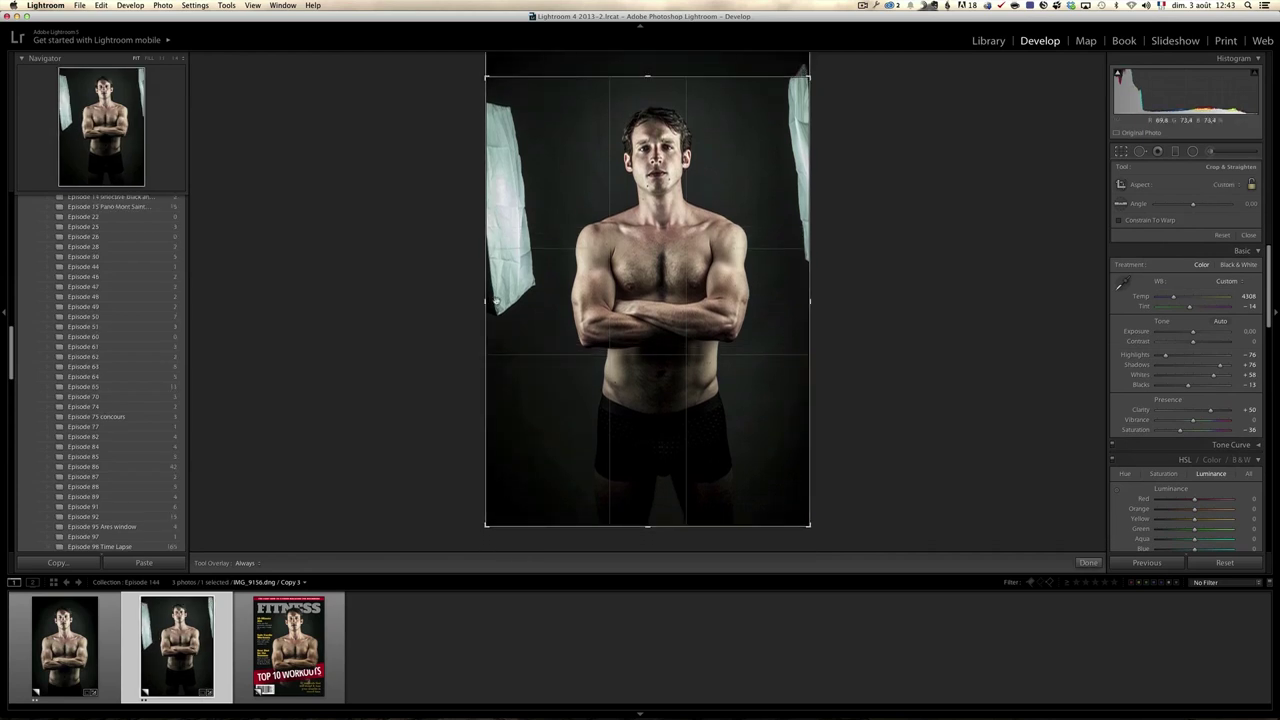
drag(485, 300, 511, 300)
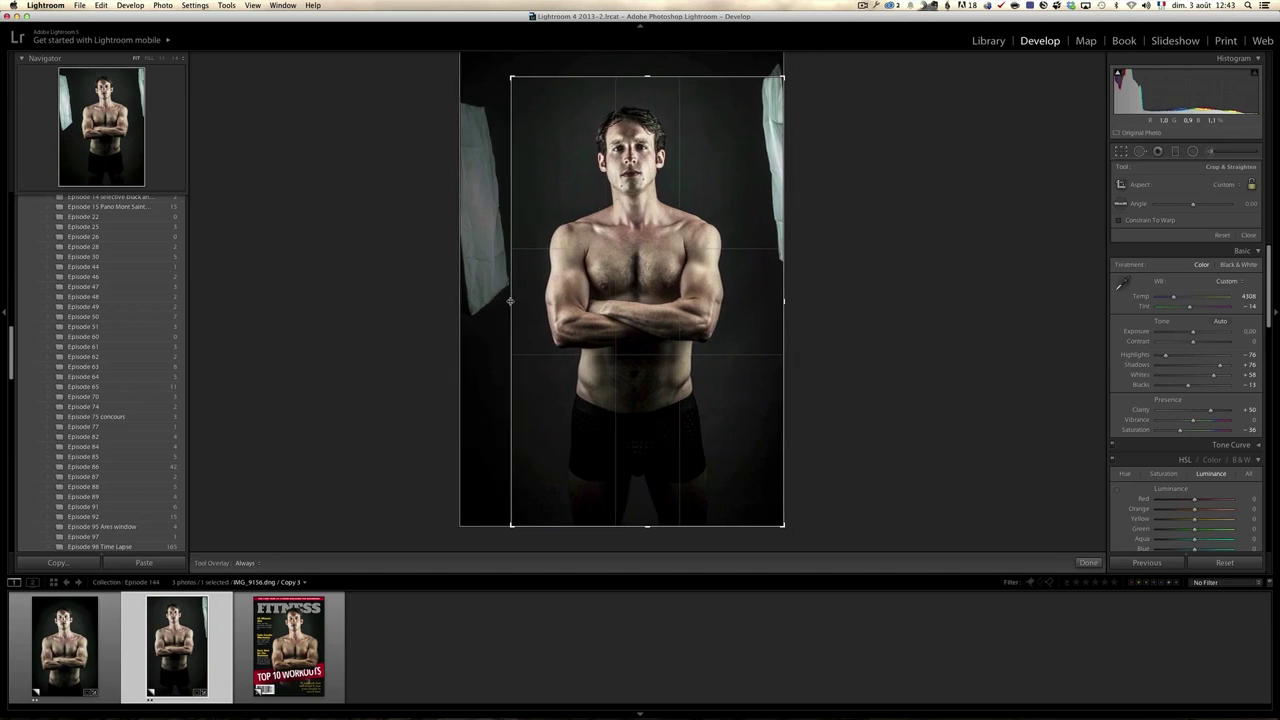
drag(784, 303, 771, 303)
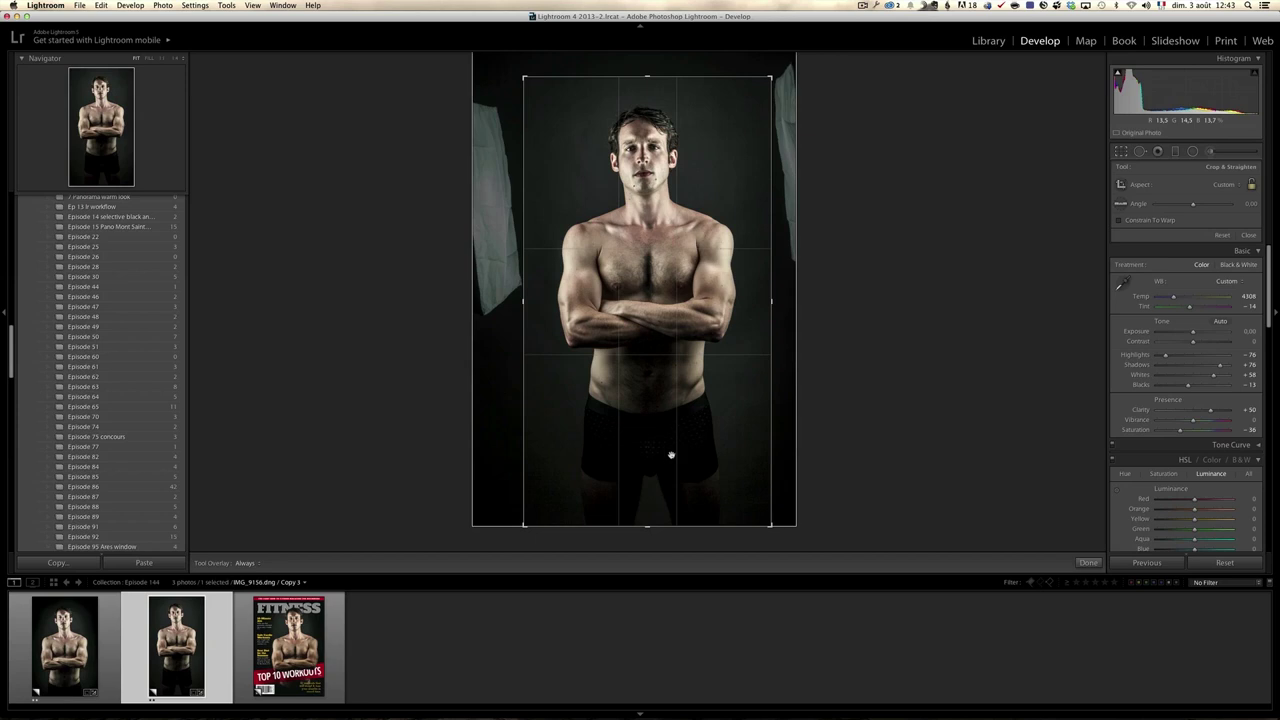
drag(648, 527, 647, 486)
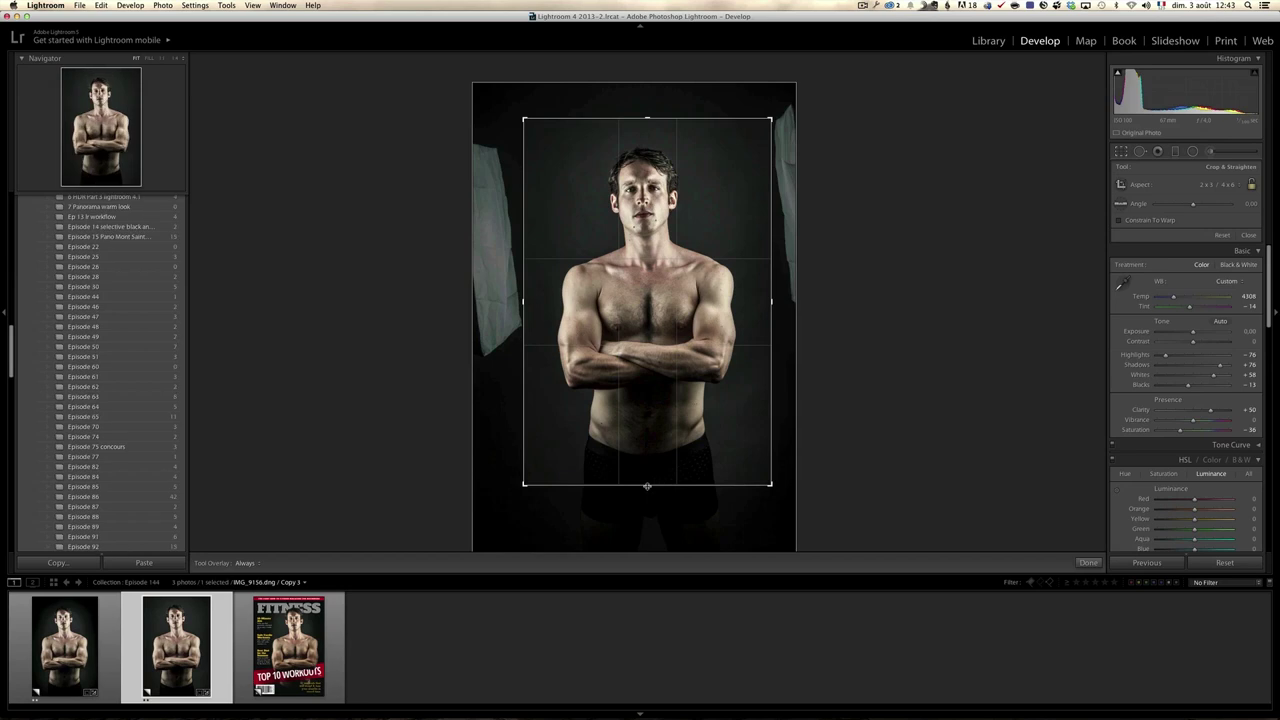
key(Return)
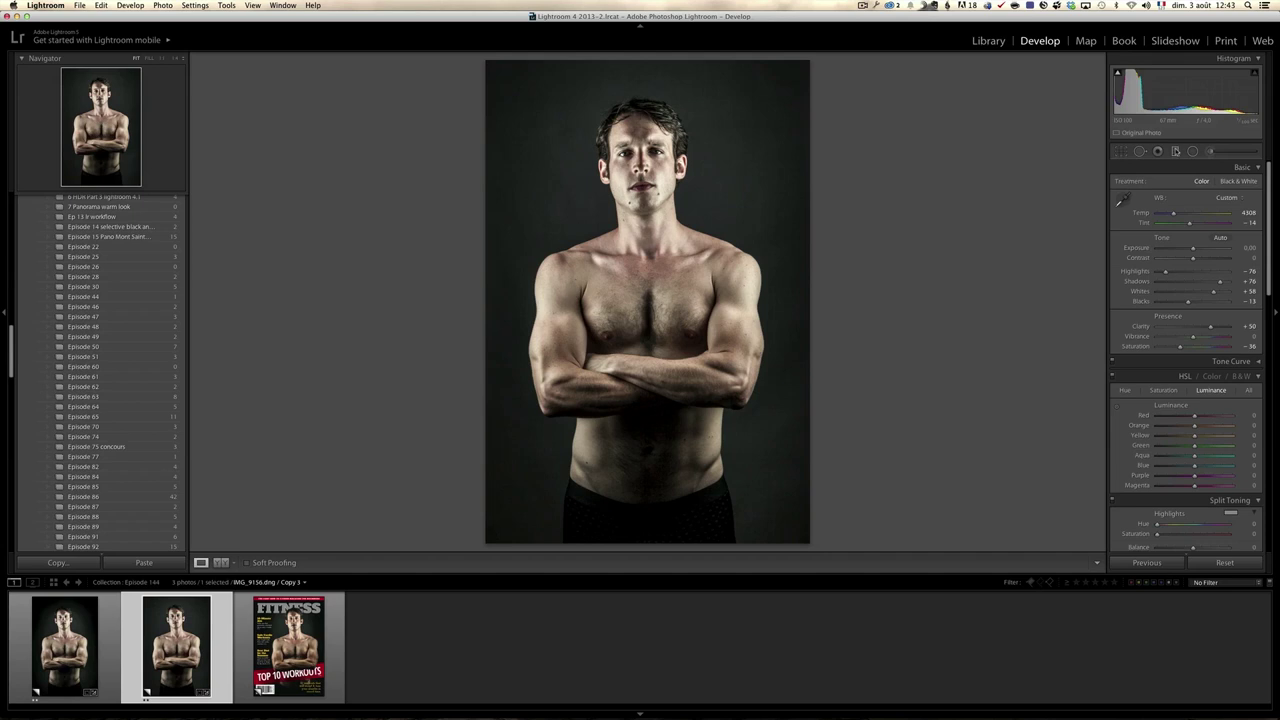
Darken the right edge, upper-right corner and top of the photo using graduated filters with Exposure −1.55.
click(1176, 151)
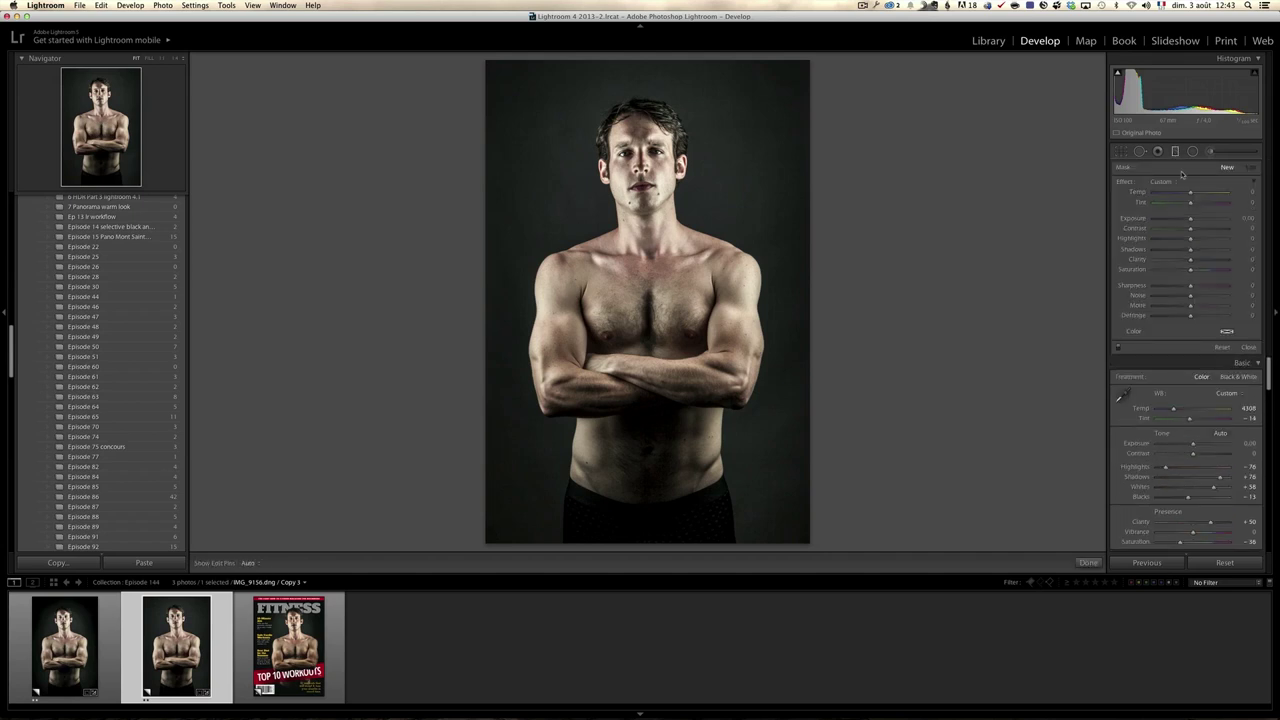
drag(1190, 222, 1177, 222)
drag(810, 258, 742, 255)
drag(728, 111, 630, 195)
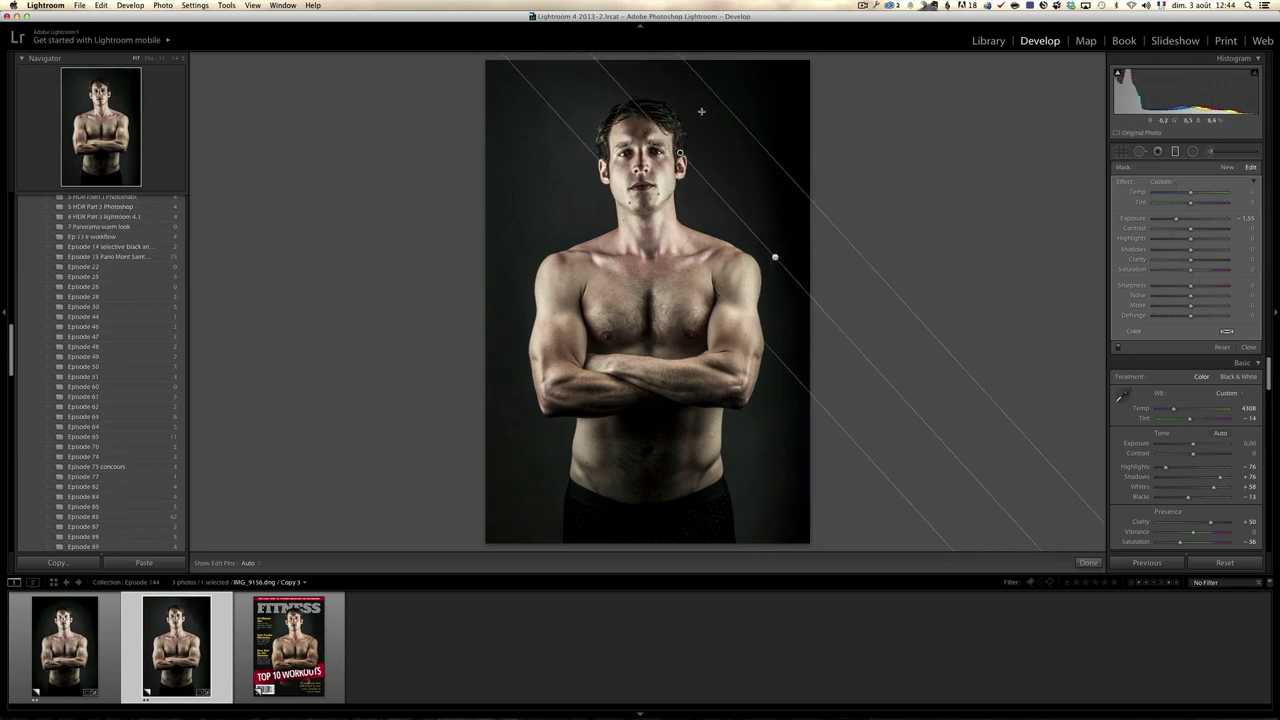
drag(679, 153, 756, 124)
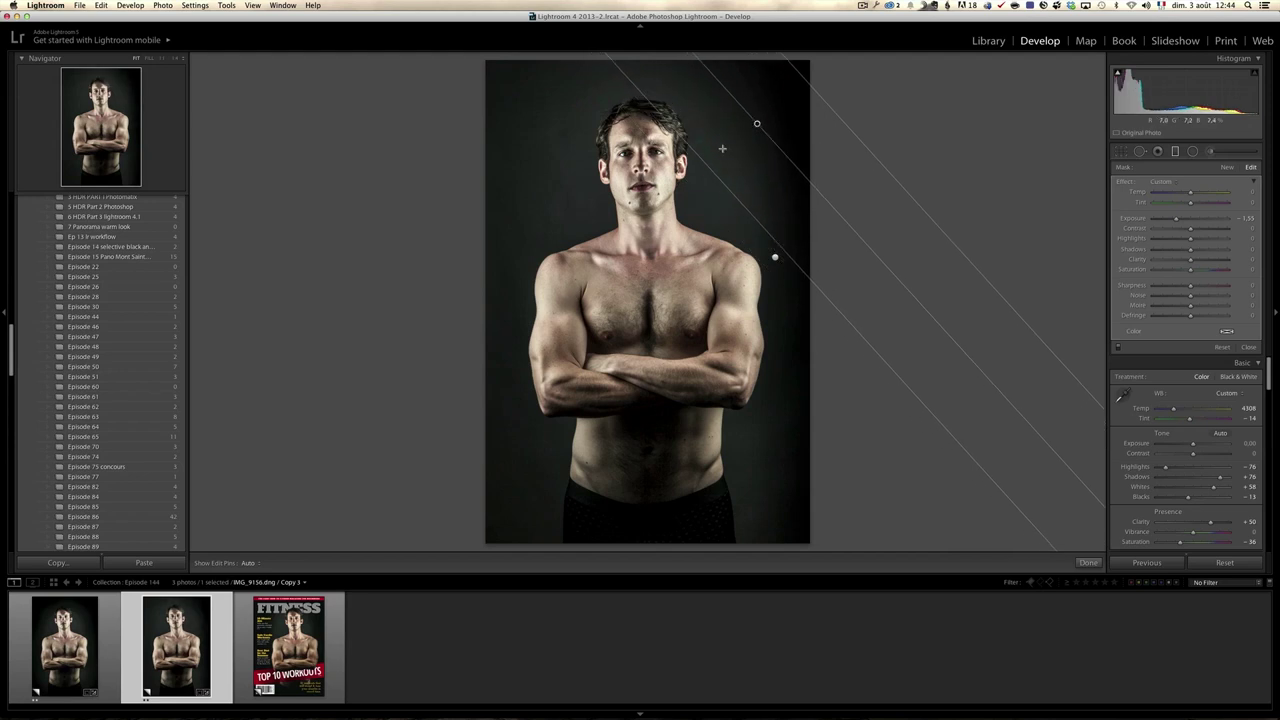
mouse_move(646, 86)
mouse_down()
mouse_move(645, 150)
mouse_move(644, 80)
mouse_up()
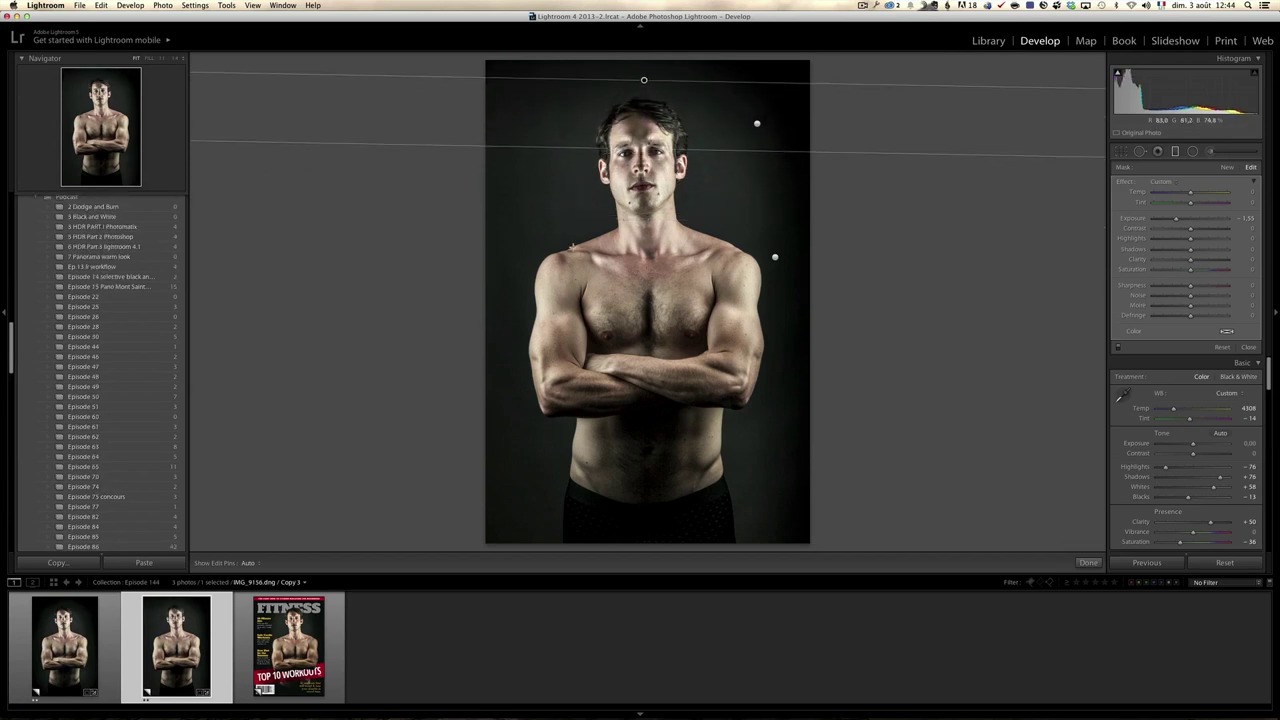
Add graduated filters with the same darkening over the photo's upper-left corner, left edge and bottom, and finish the filter editing.
drag(542, 170, 632, 246)
drag(587, 208, 535, 142)
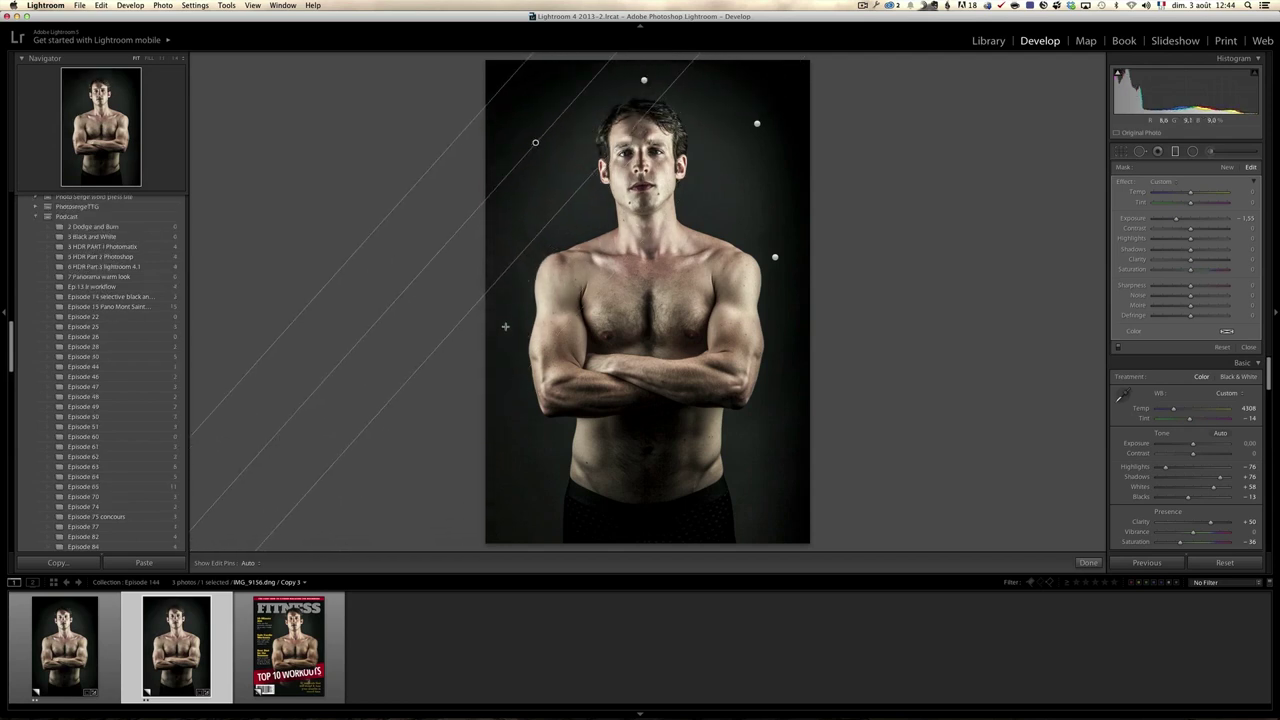
mouse_move(509, 301)
mouse_down()
mouse_move(611, 300)
mouse_move(500, 300)
mouse_move(512, 296)
mouse_up()
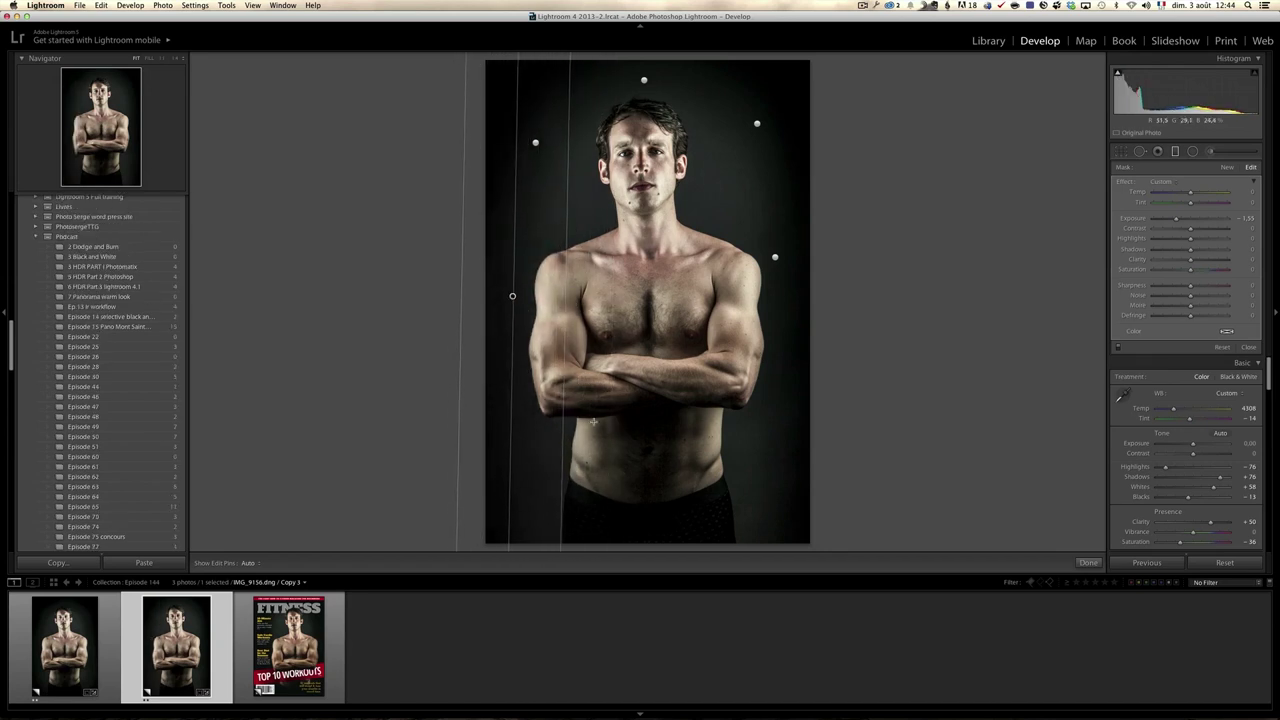
drag(644, 540, 644, 440)
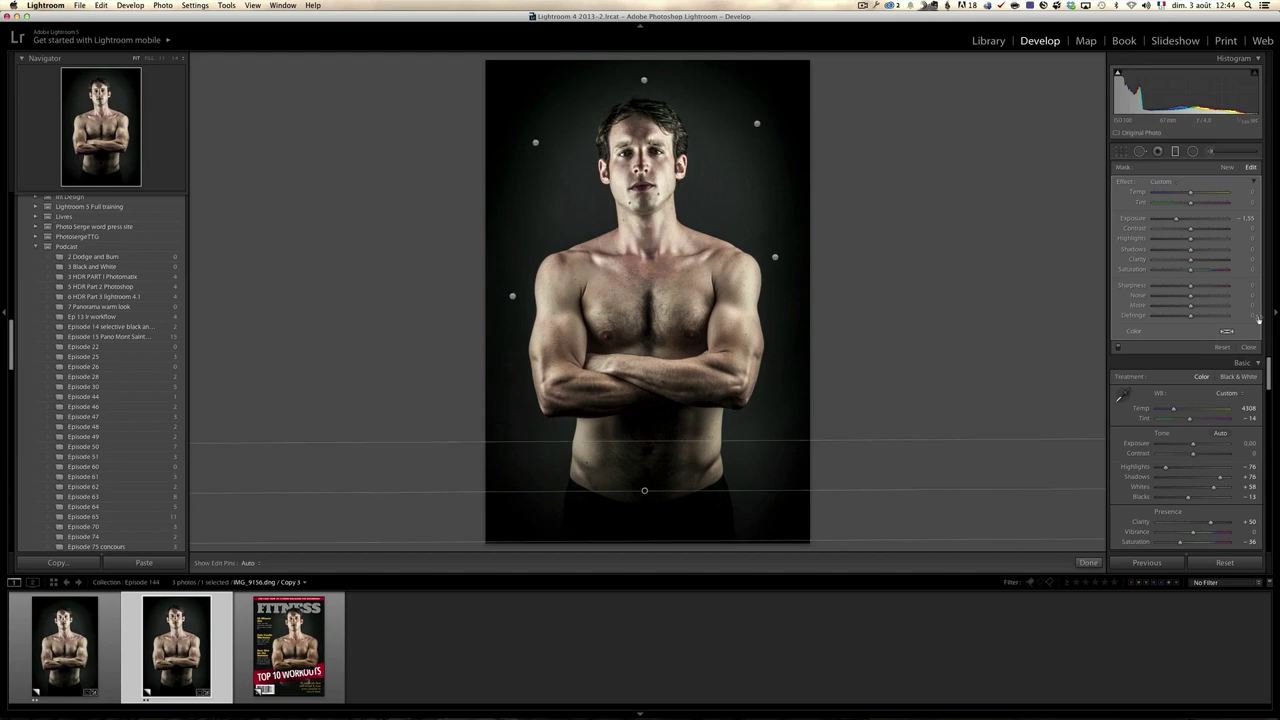
click(1248, 346)
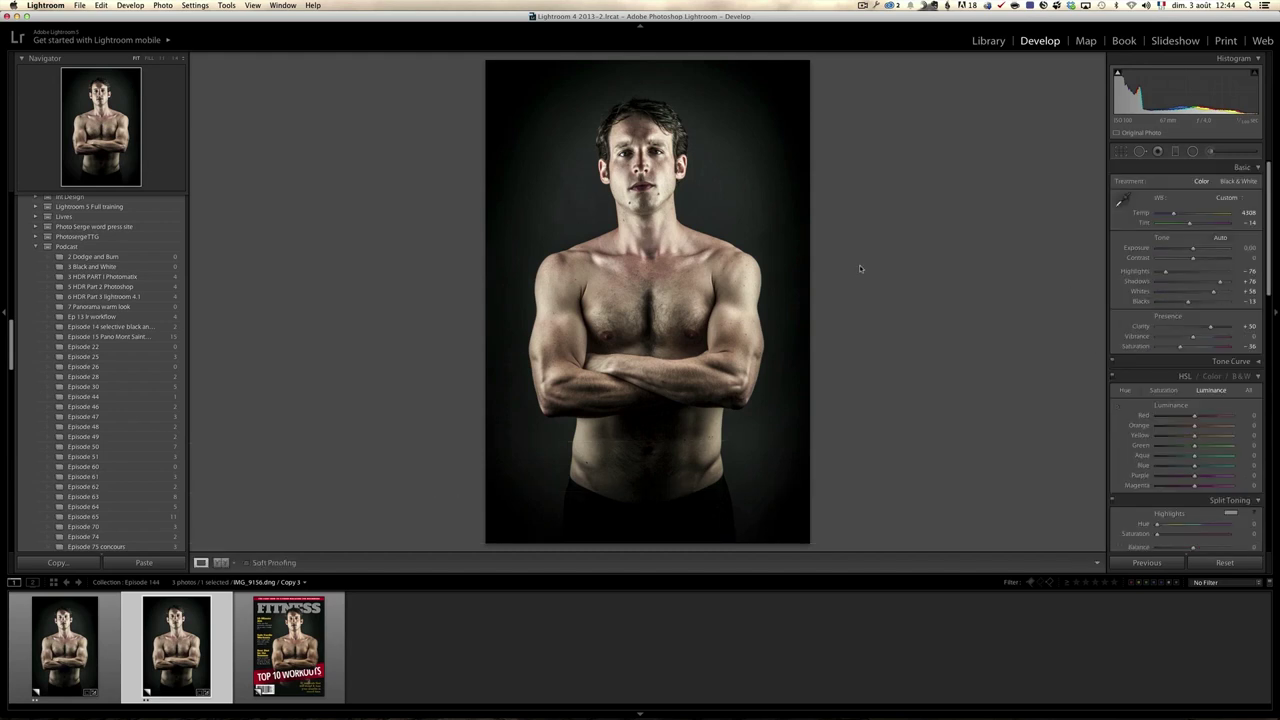
Preview the darkened portrait full screen and return to the Develop view.
key(f)
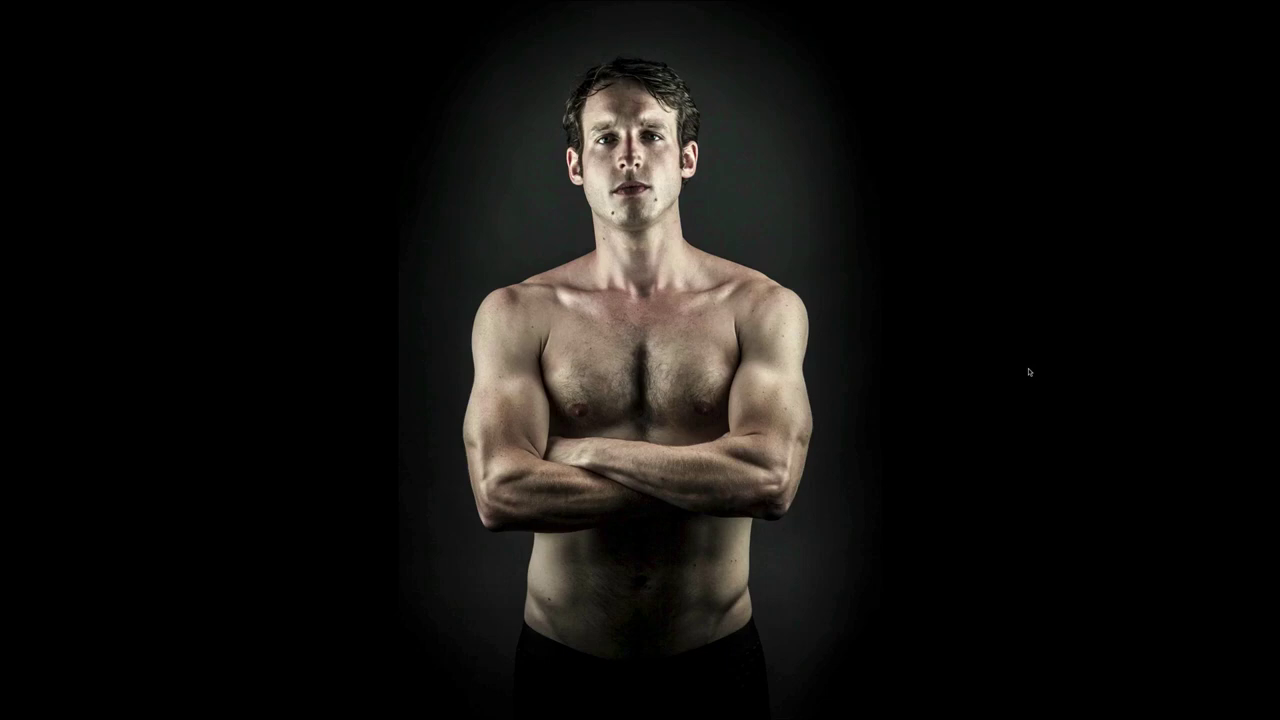
key(f)
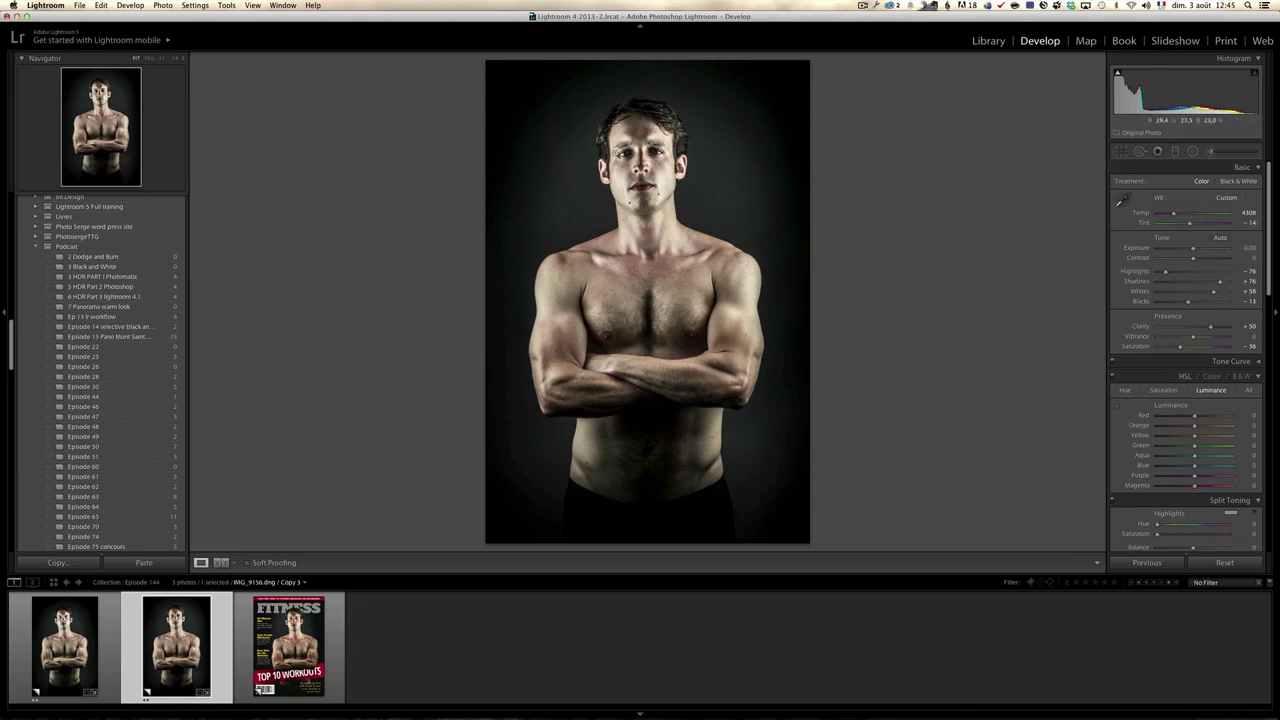
Add a radial filter over the man's left eye with the mask inverted and Exposure set to 0.30.
click(620, 155)
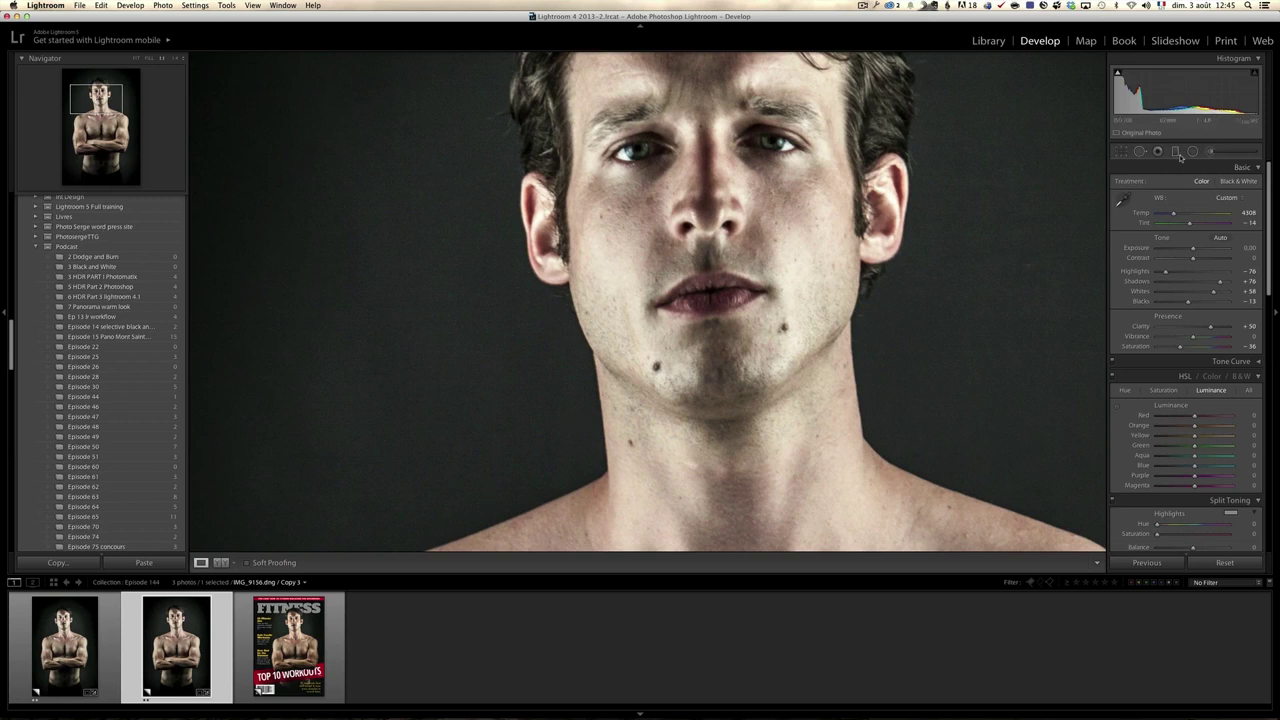
click(1193, 151)
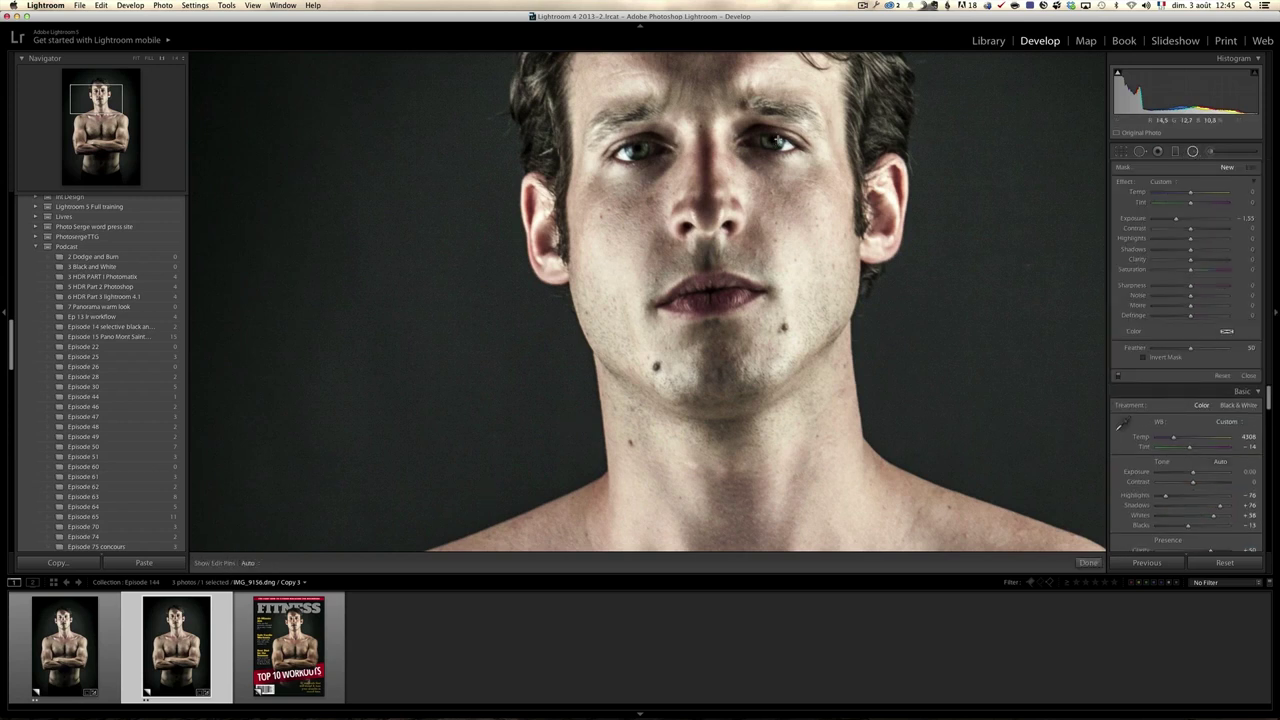
mouse_move(770, 140)
mouse_down()
mouse_move(787, 150)
mouse_move(770, 138)
mouse_up()
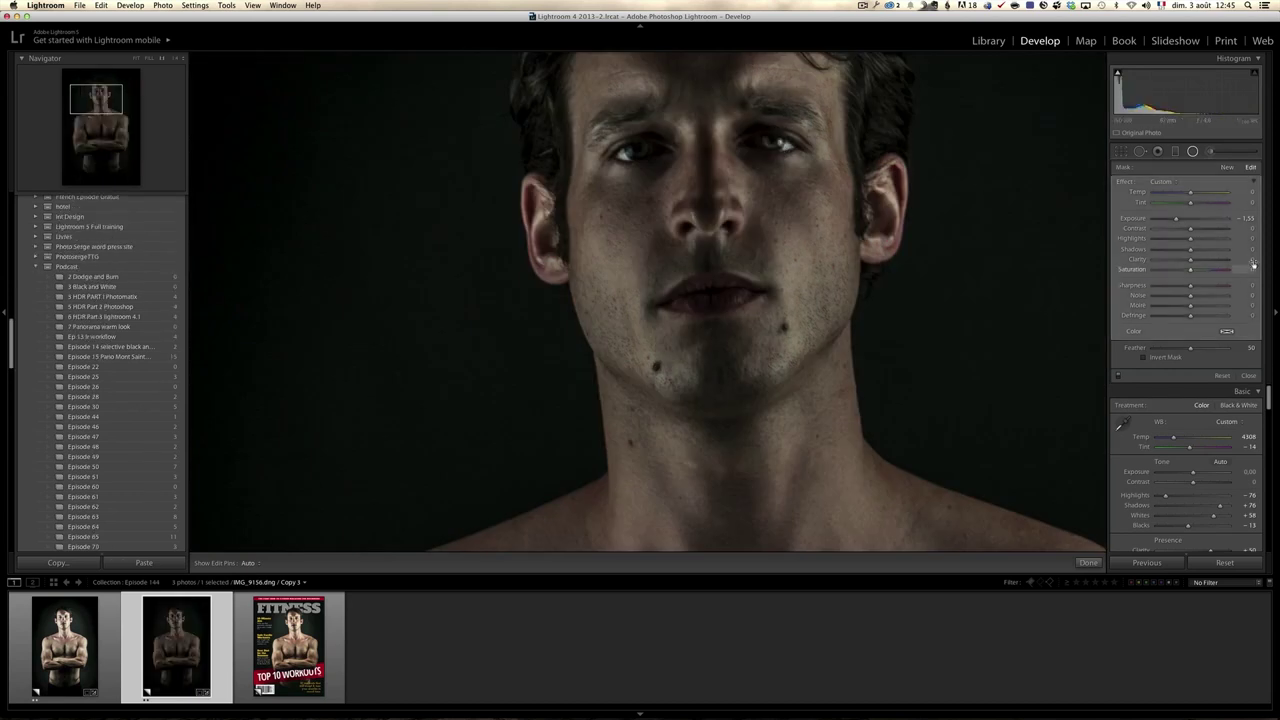
drag(1178, 220, 1191, 219)
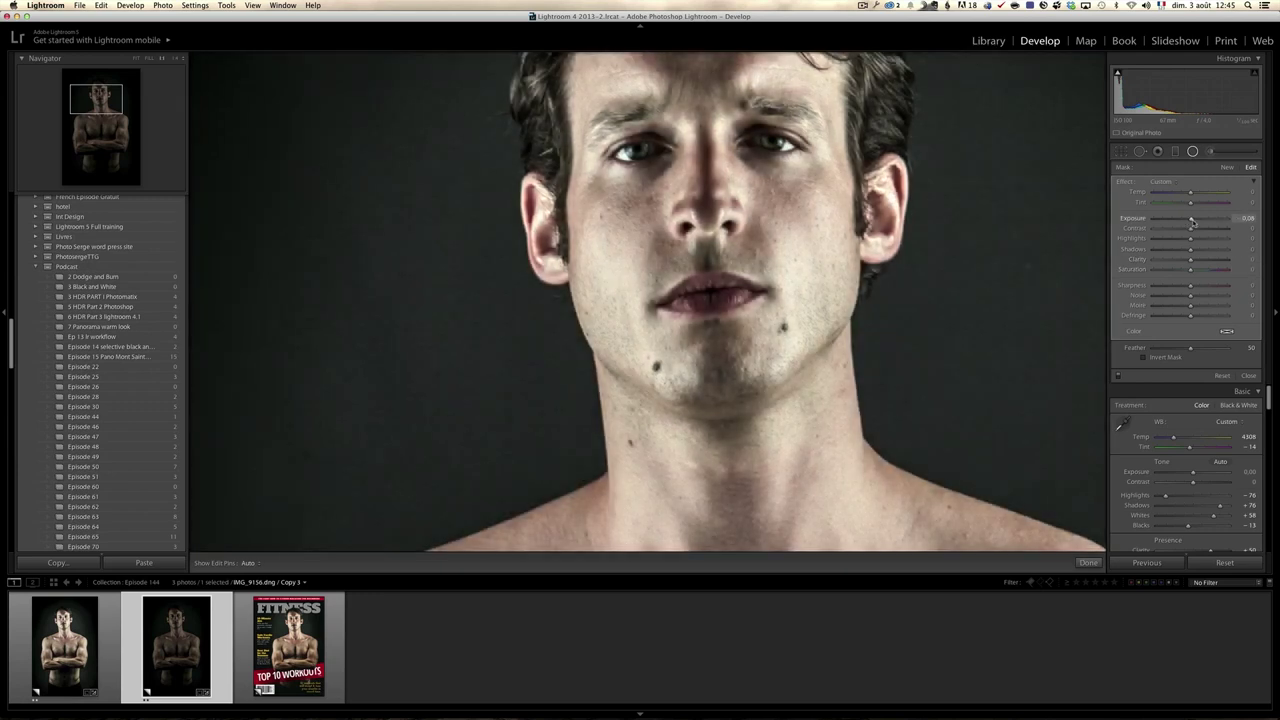
click(1144, 357)
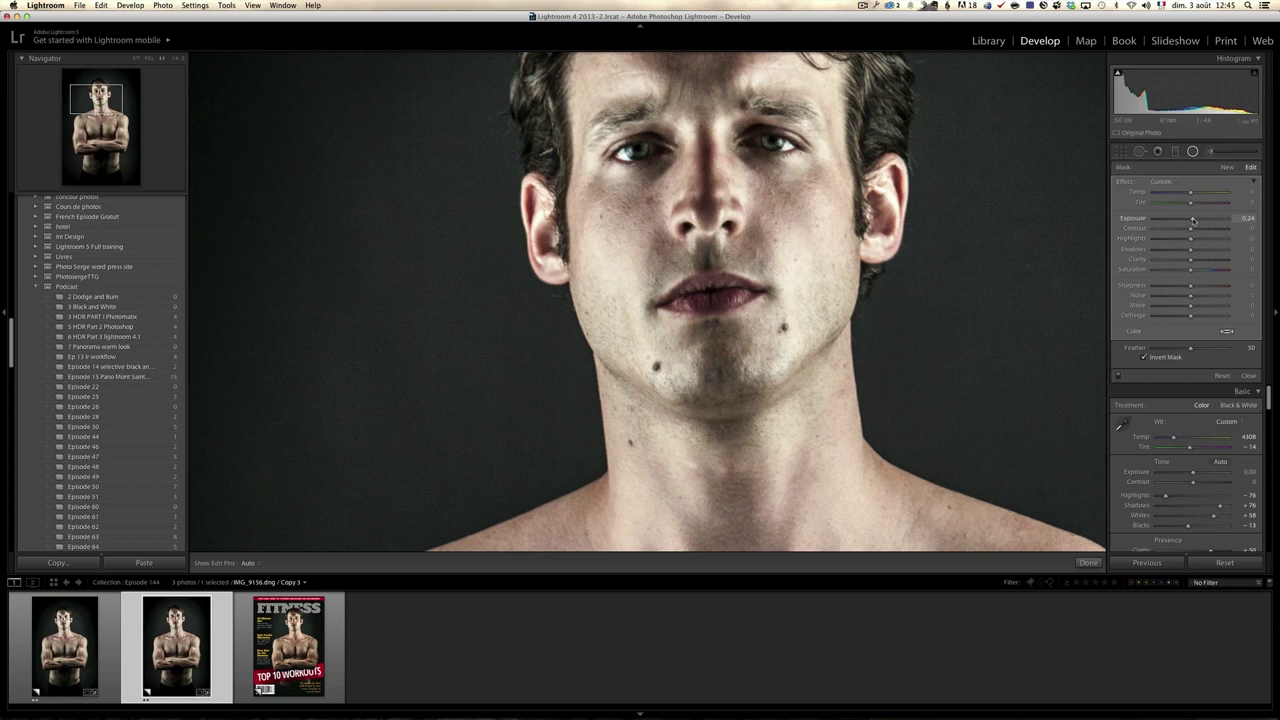
mouse_move(1193, 219)
mouse_down()
mouse_move(1215, 221)
mouse_move(1193, 220)
mouse_up()
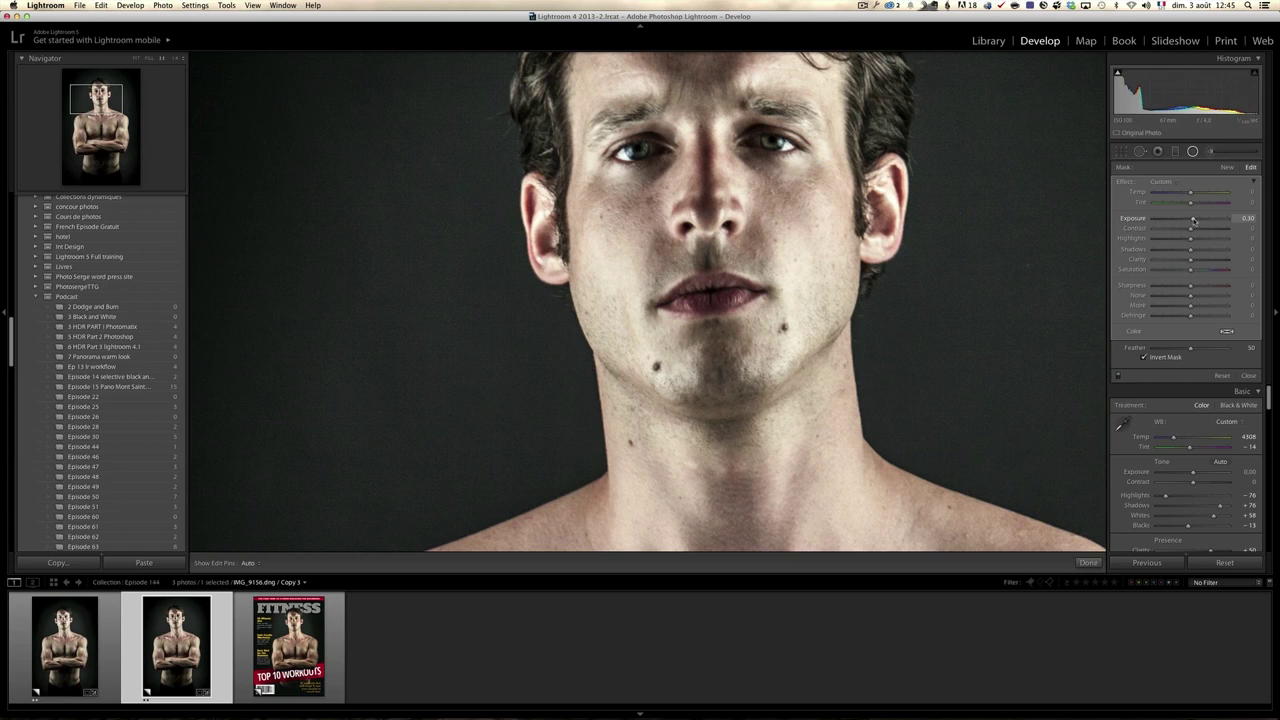
Duplicate the eye's radial filter and place the copy over the man's right eye.
right_click(774, 143)
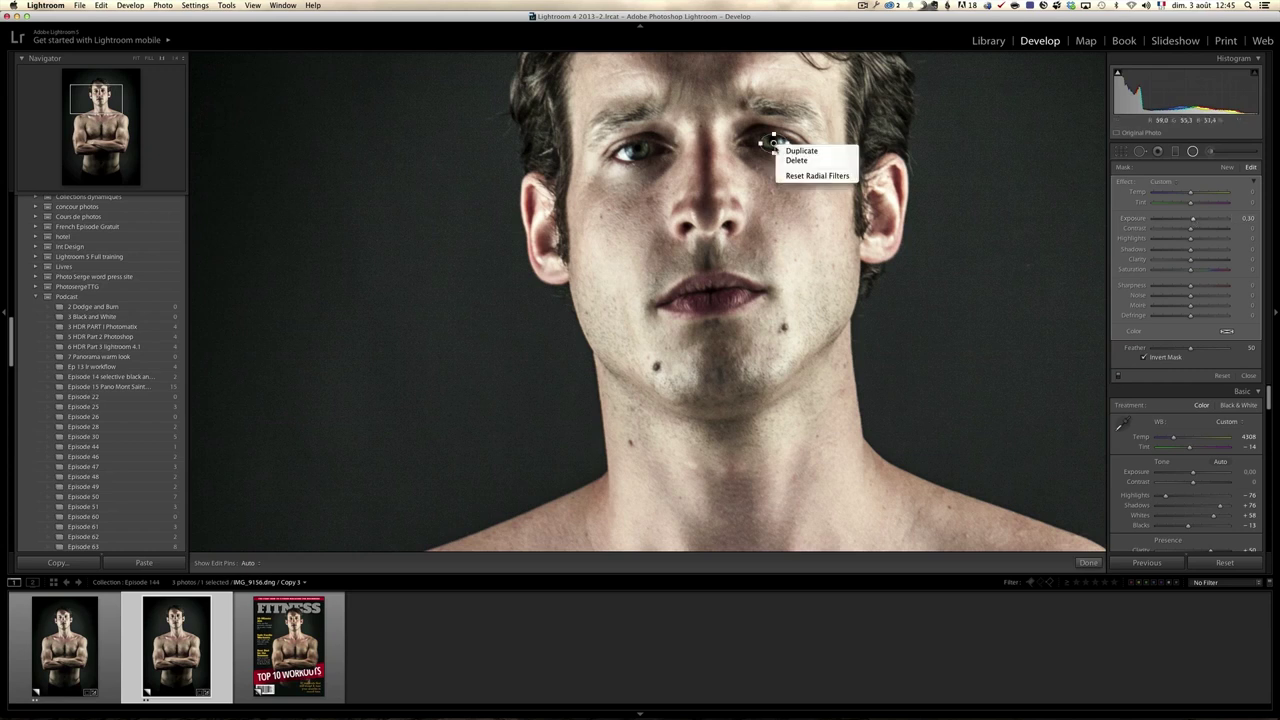
click(795, 150)
drag(774, 143, 633, 148)
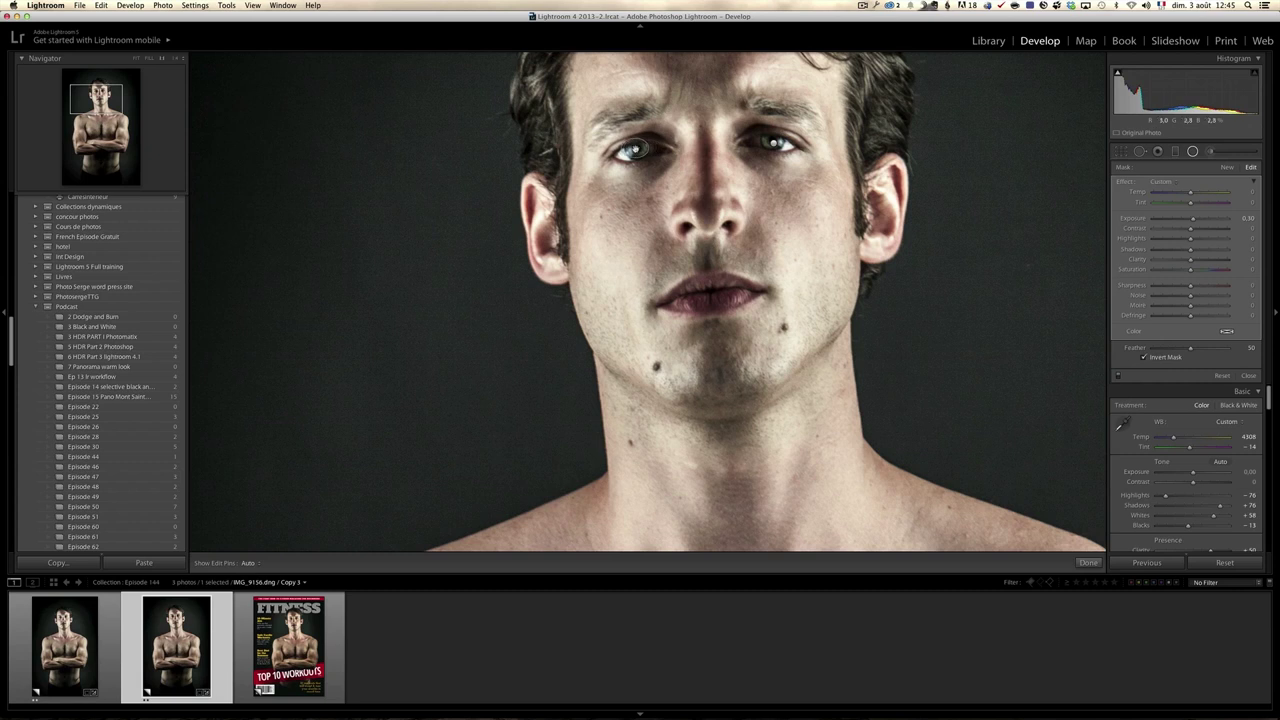
Duplicate the right eye's radial filter and enlarge the copy into an ellipse covering both eyes and the brows.
right_click(634, 150)
click(645, 153)
drag(638, 150, 850, 150)
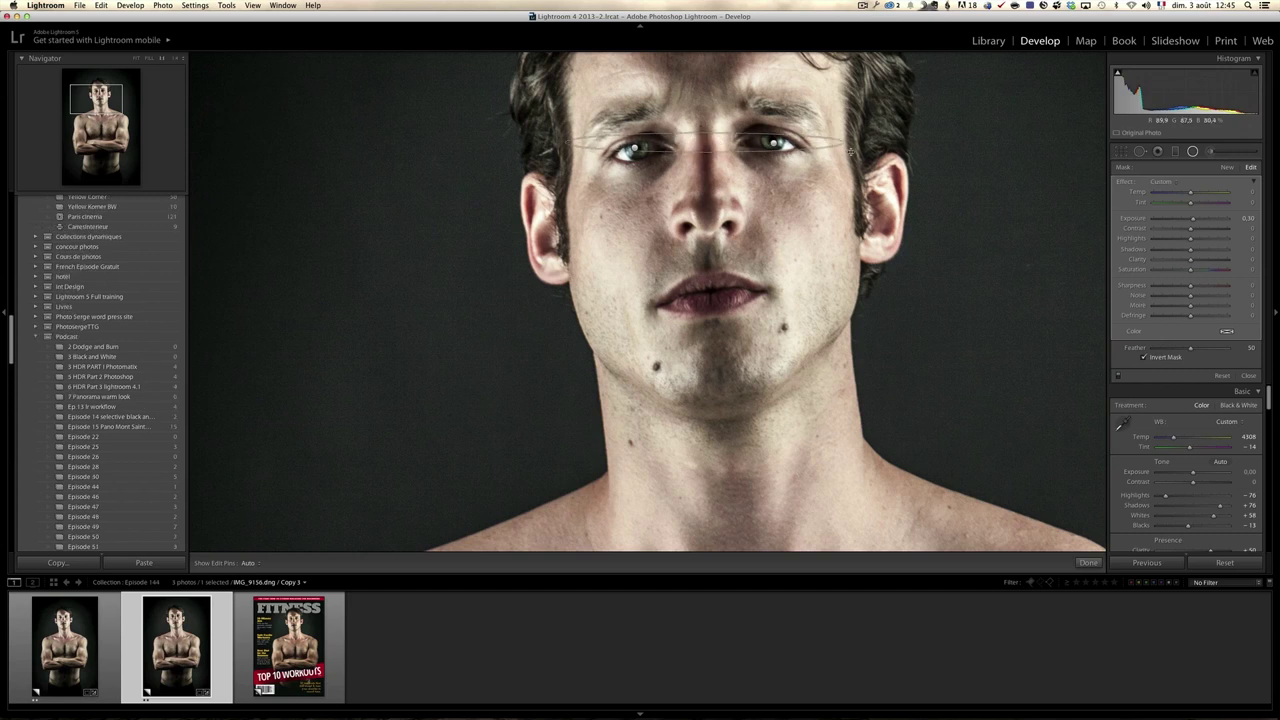
drag(708, 153, 708, 188)
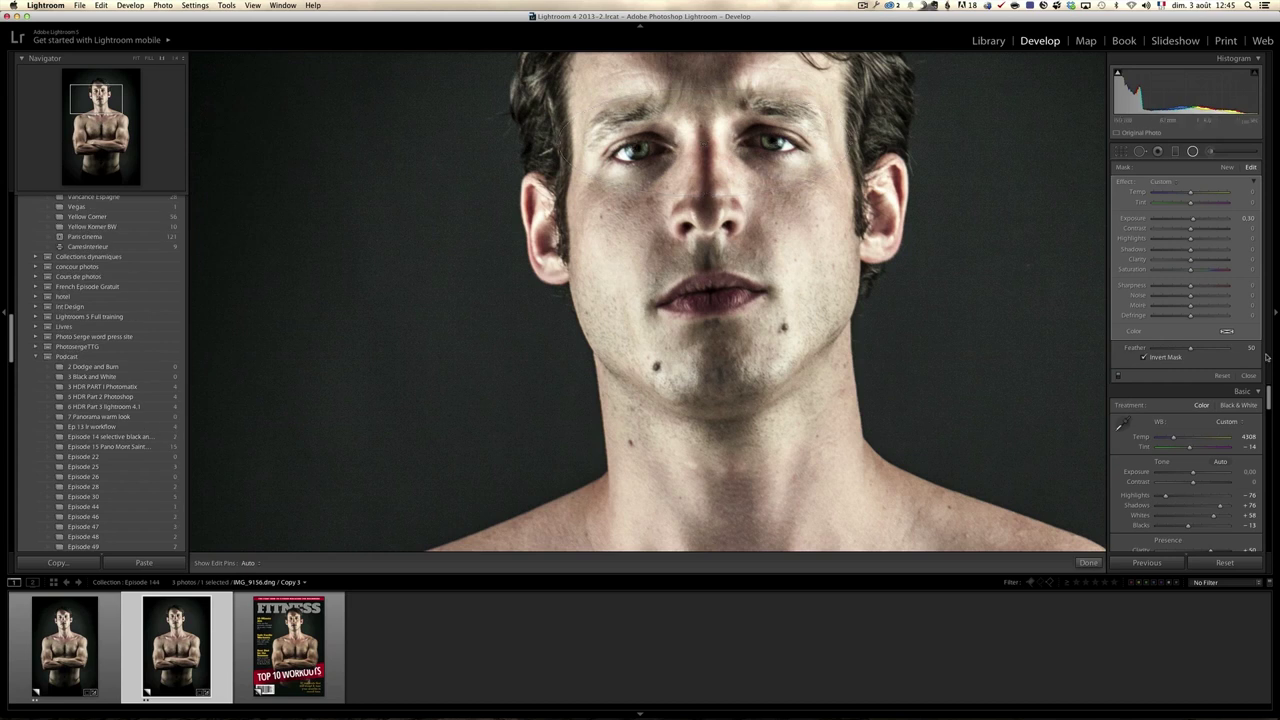
Switch the radial filters off and on to compare the brightened eyes, check the whole photo, and finish the filter editing.
click(1119, 378)
click(1119, 378)
click(1119, 378)
click(1119, 378)
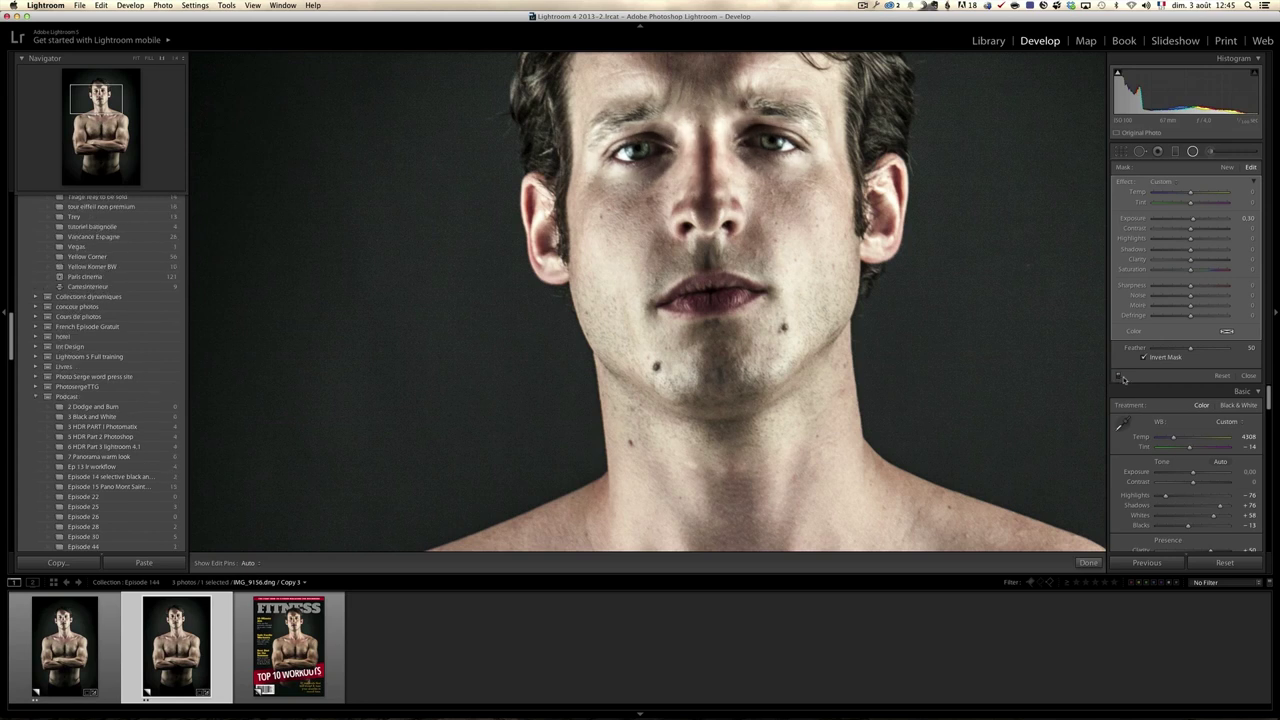
mouse_move(955, 372)
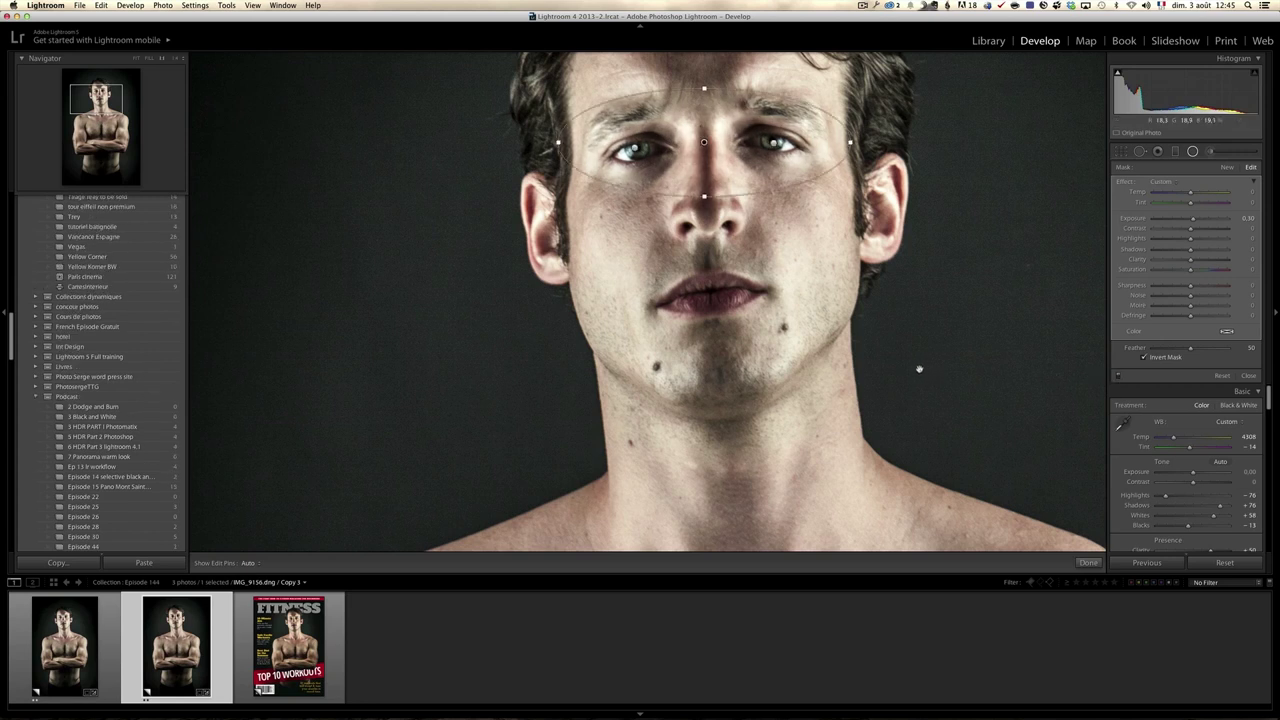
key(z)
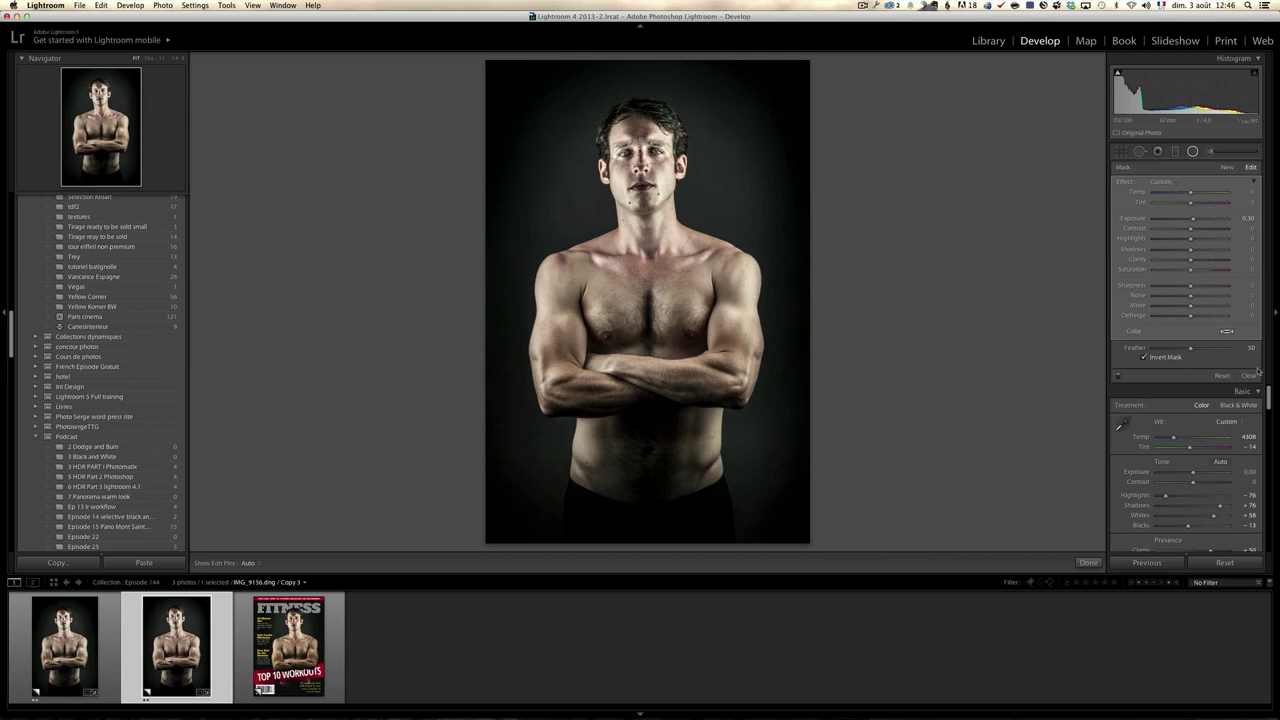
key(k)
Inspect the noise in the dark background beside the face and shoulder, and set Luminance noise reduction to 31.
click(731, 194)
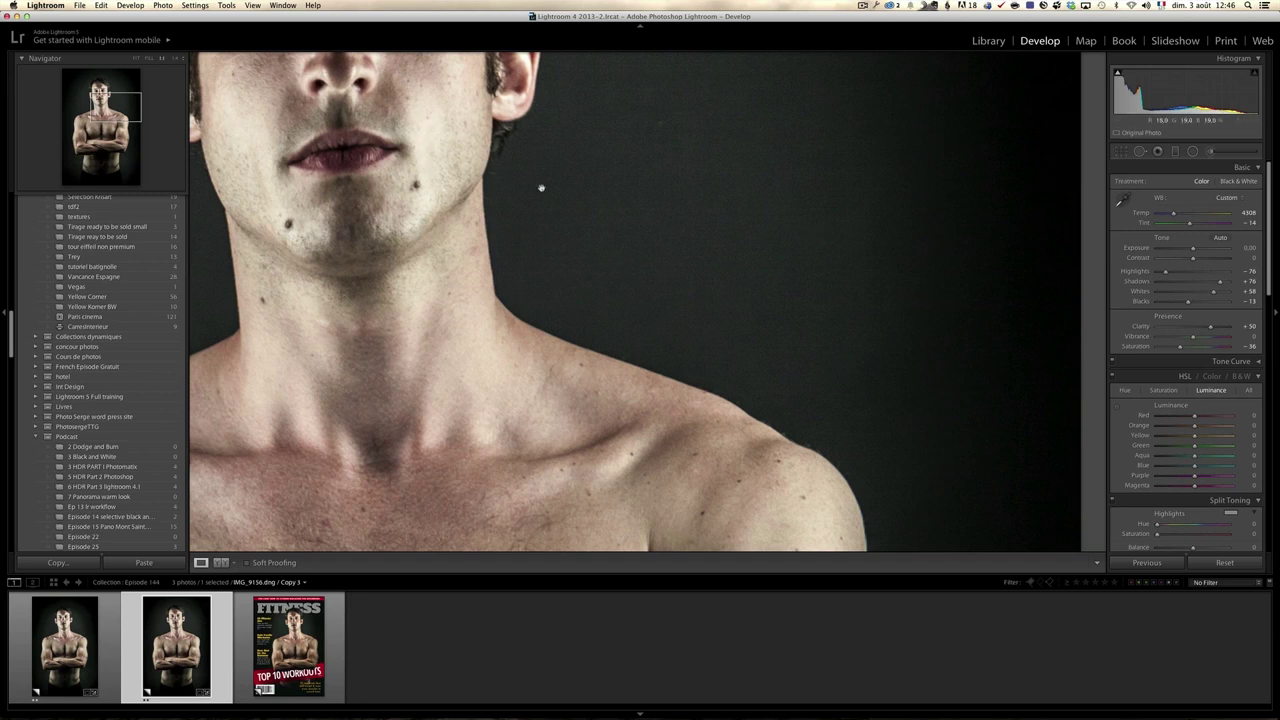
scroll(491, 225, up, 5)
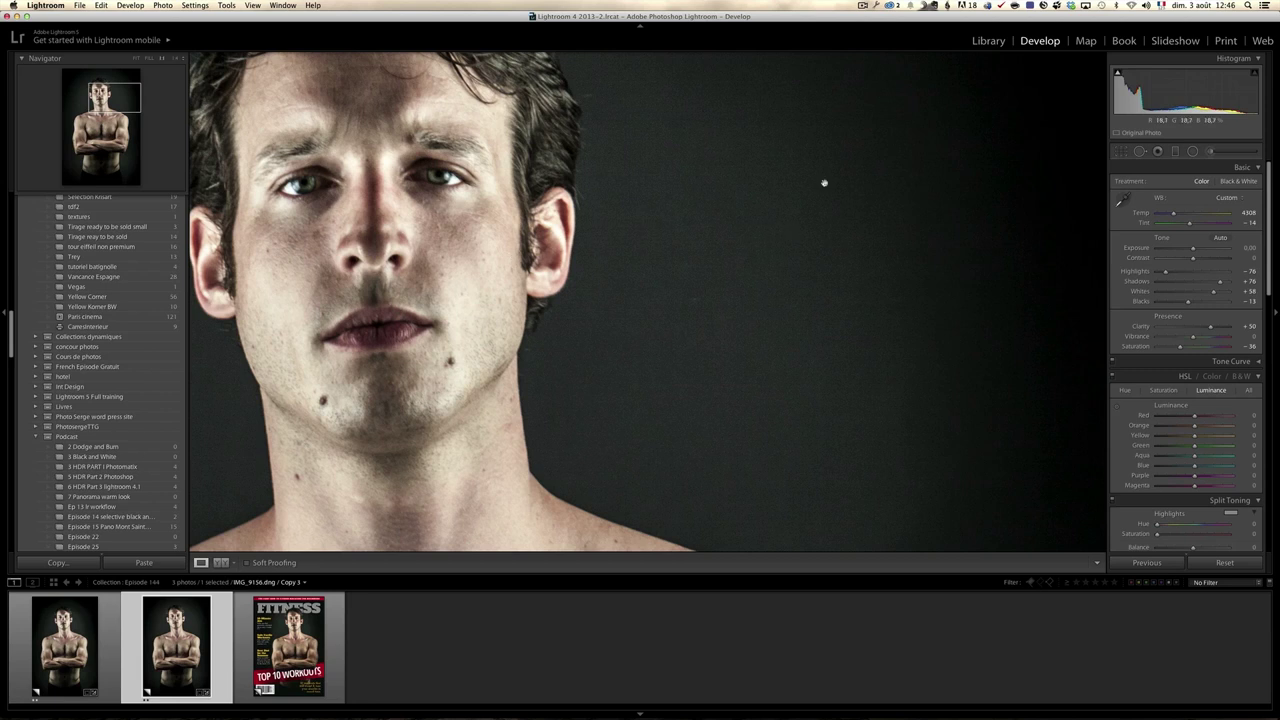
drag(1272, 238, 1265, 404)
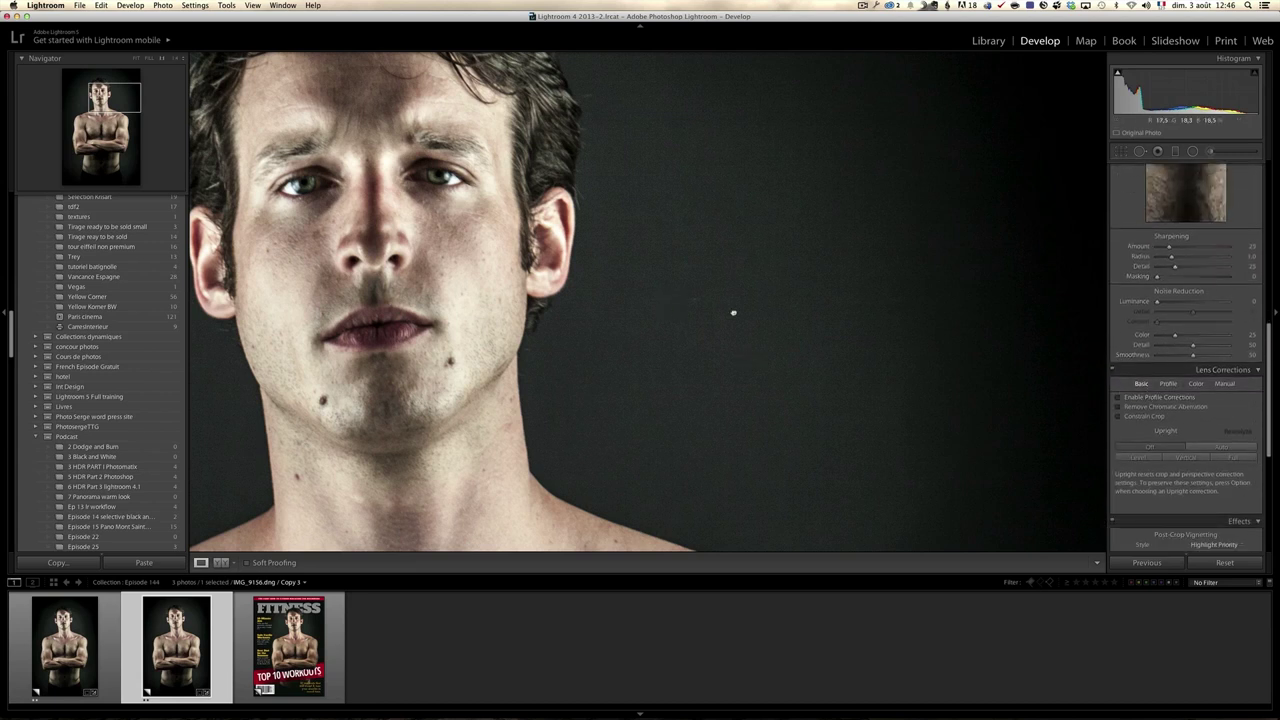
scroll(731, 314, down, 5)
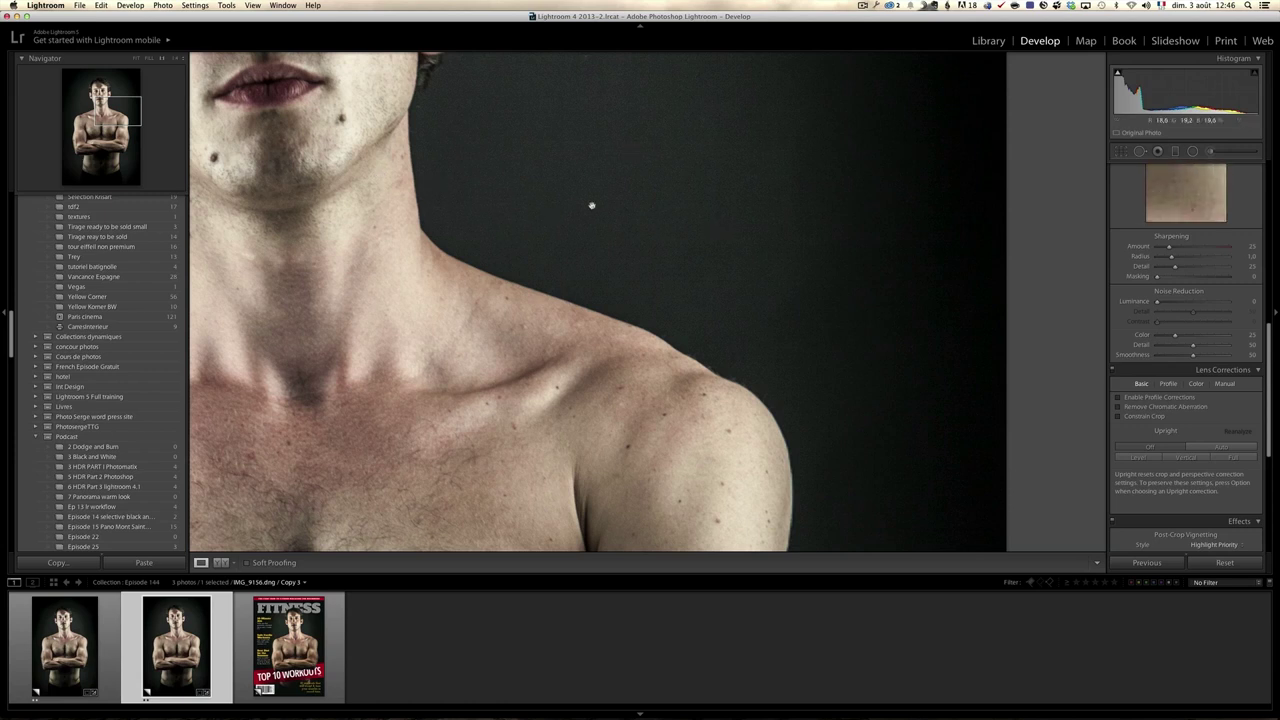
drag(1157, 301, 1182, 302)
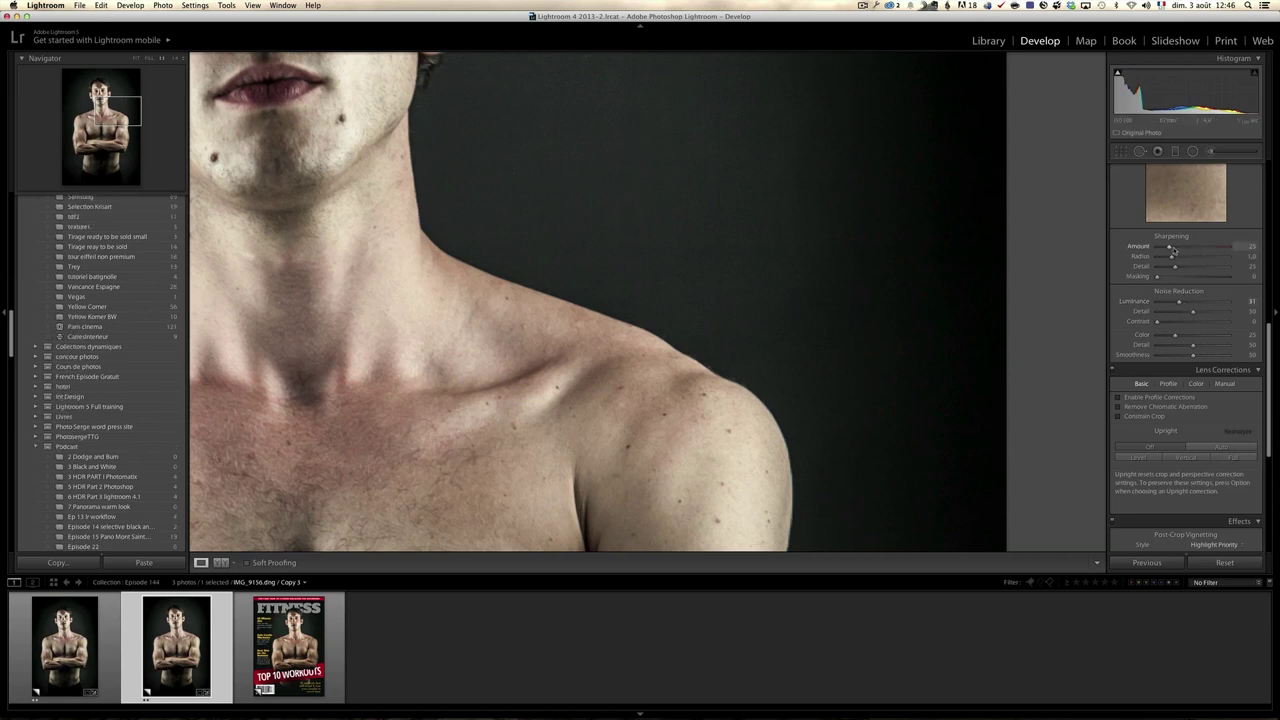
Sharpen the photo with Amount 70, using the mask preview to set Masking to 43.
drag(1174, 250, 1190, 250)
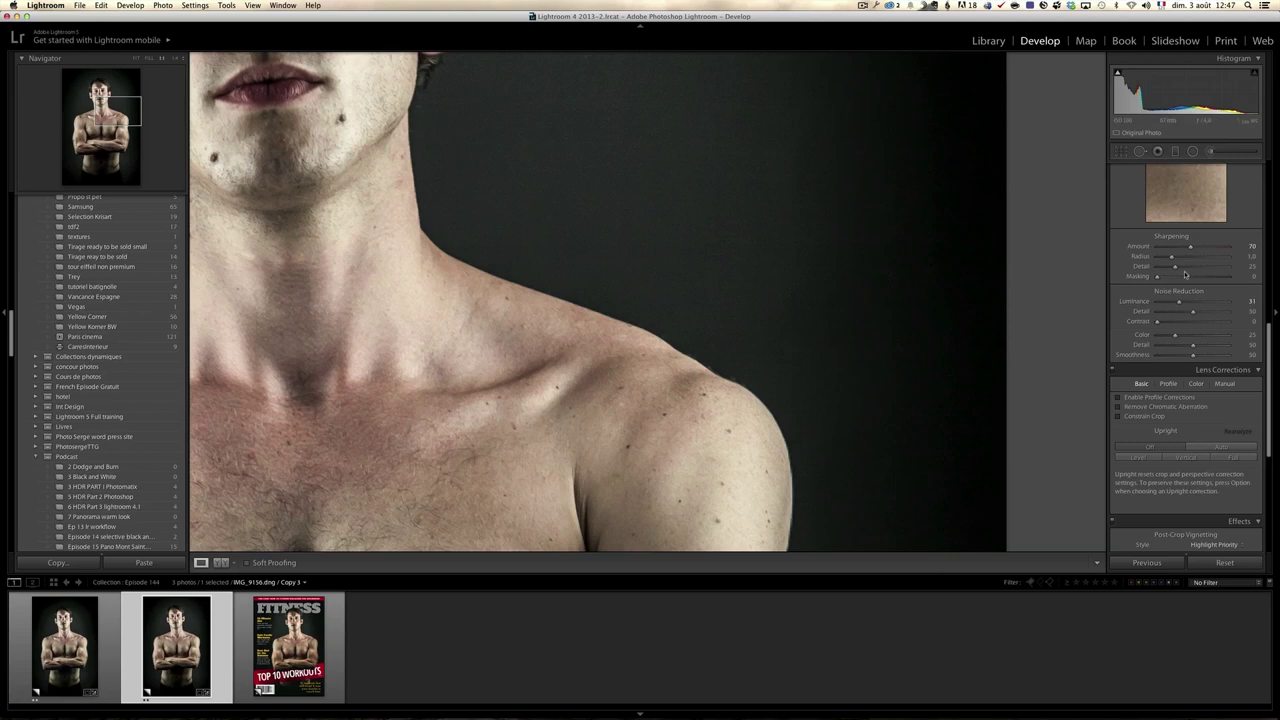
drag(1157, 279, 1188, 280)
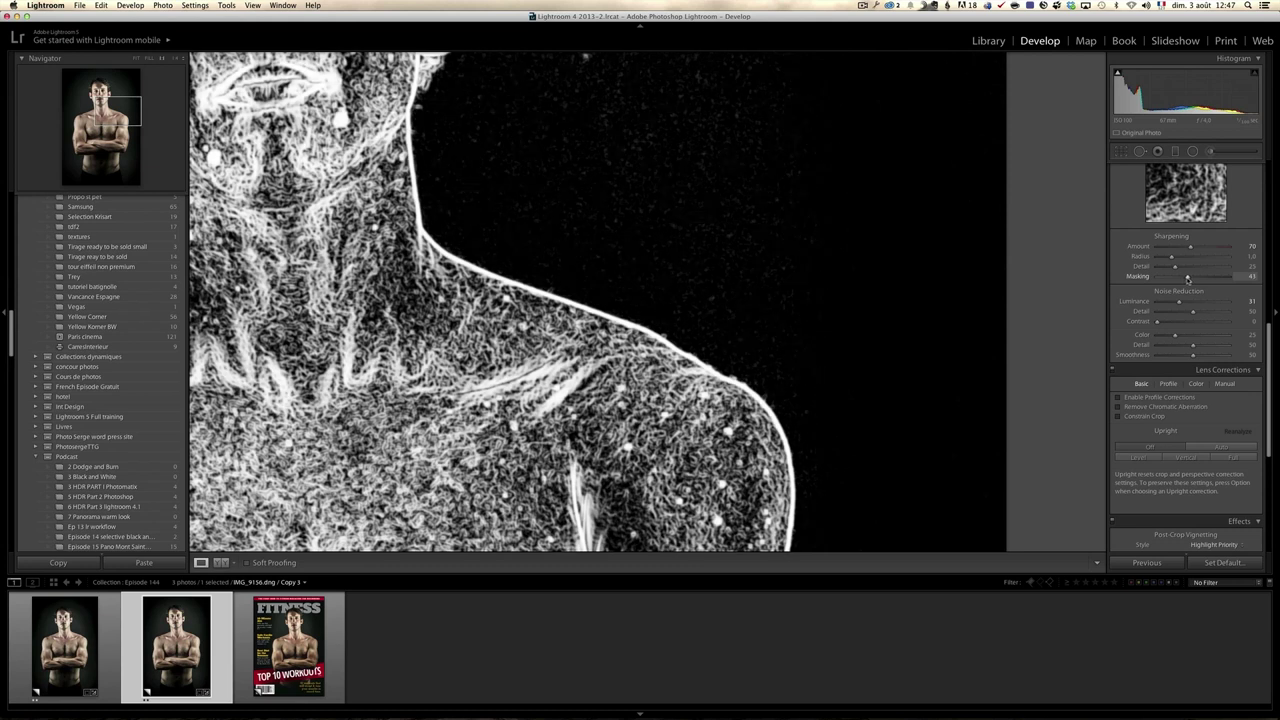
drag(1188, 280, 1189, 280)
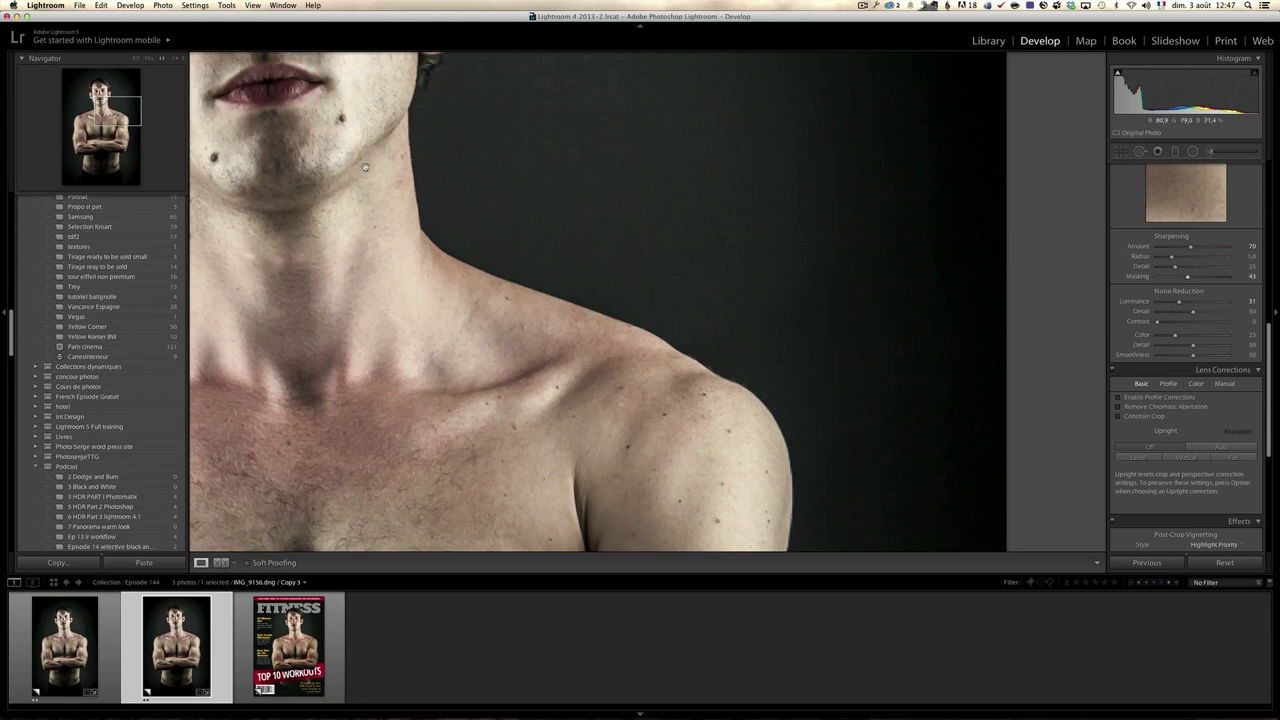
Remove chromatic aberration and enable lens profile corrections for the whole photo.
click(398, 178)
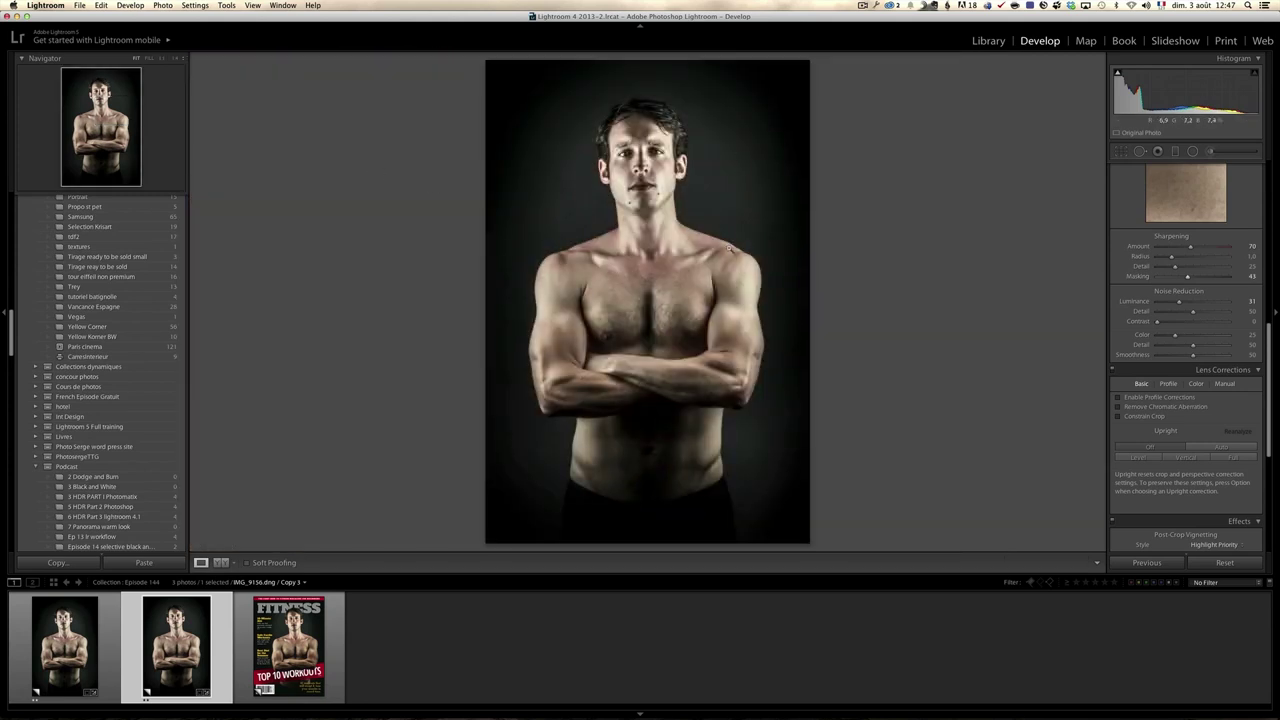
click(1171, 407)
click(1170, 398)
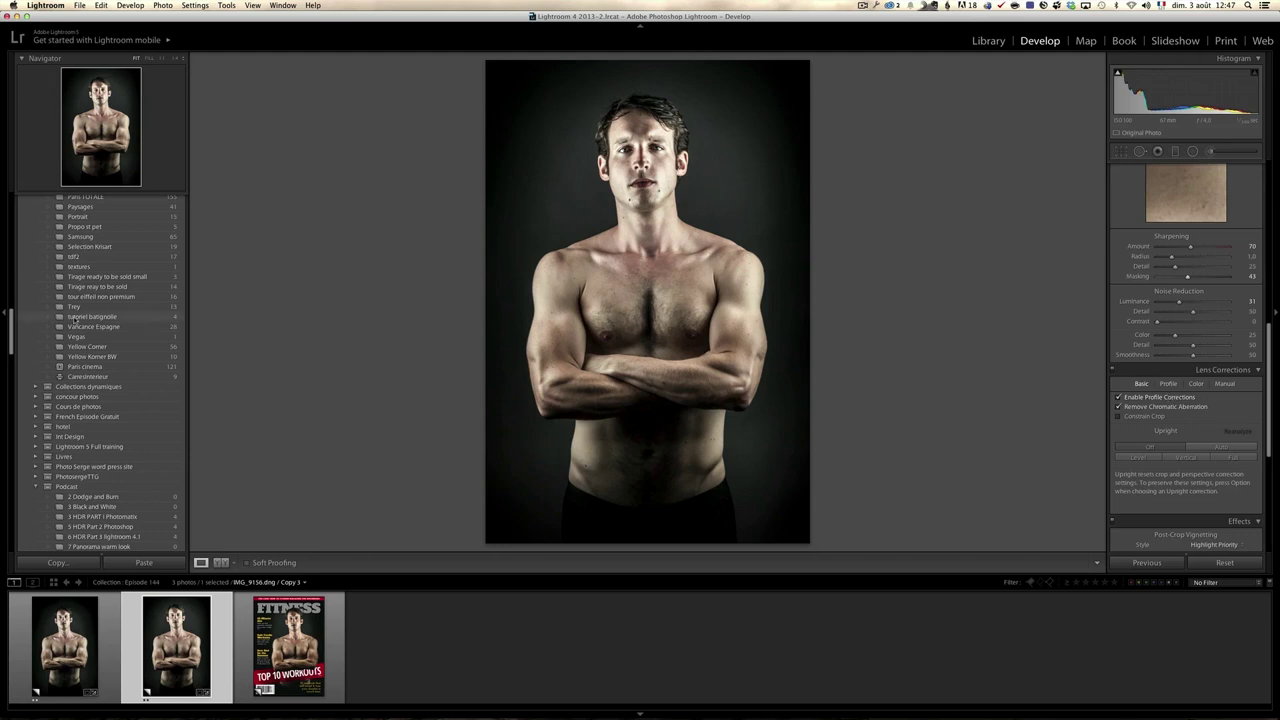
Create a develop preset named Desaturate Grungy Look in the Serge Preset folder, excluding the lens profile corrections.
scroll(14, 320, up, 3)
scroll(14, 317, up, 10)
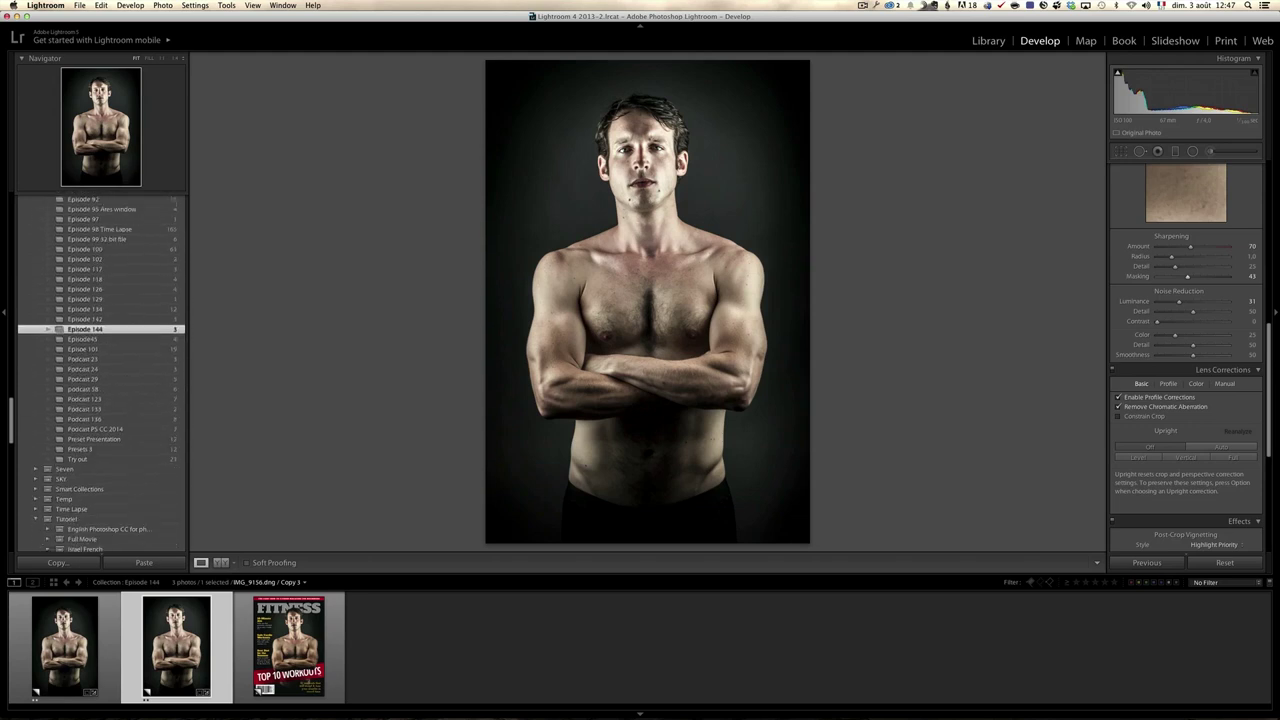
scroll(3, 270, up, 6)
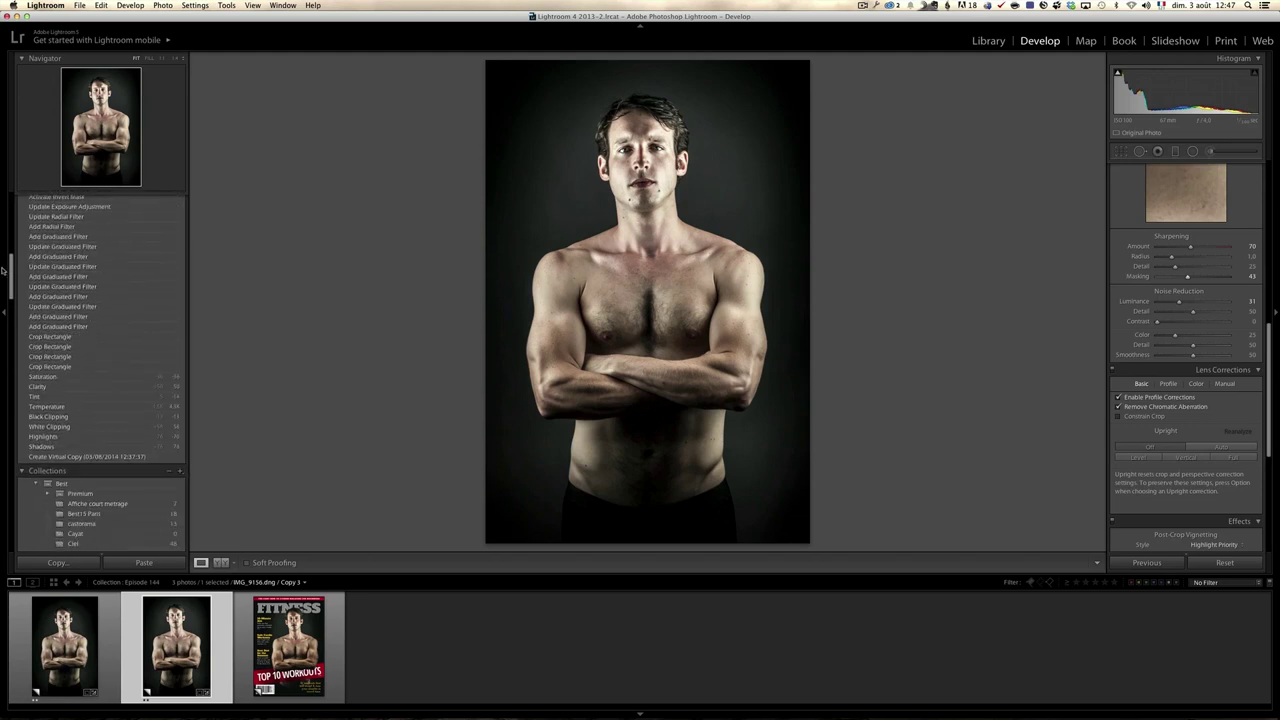
scroll(3, 270, up, 15)
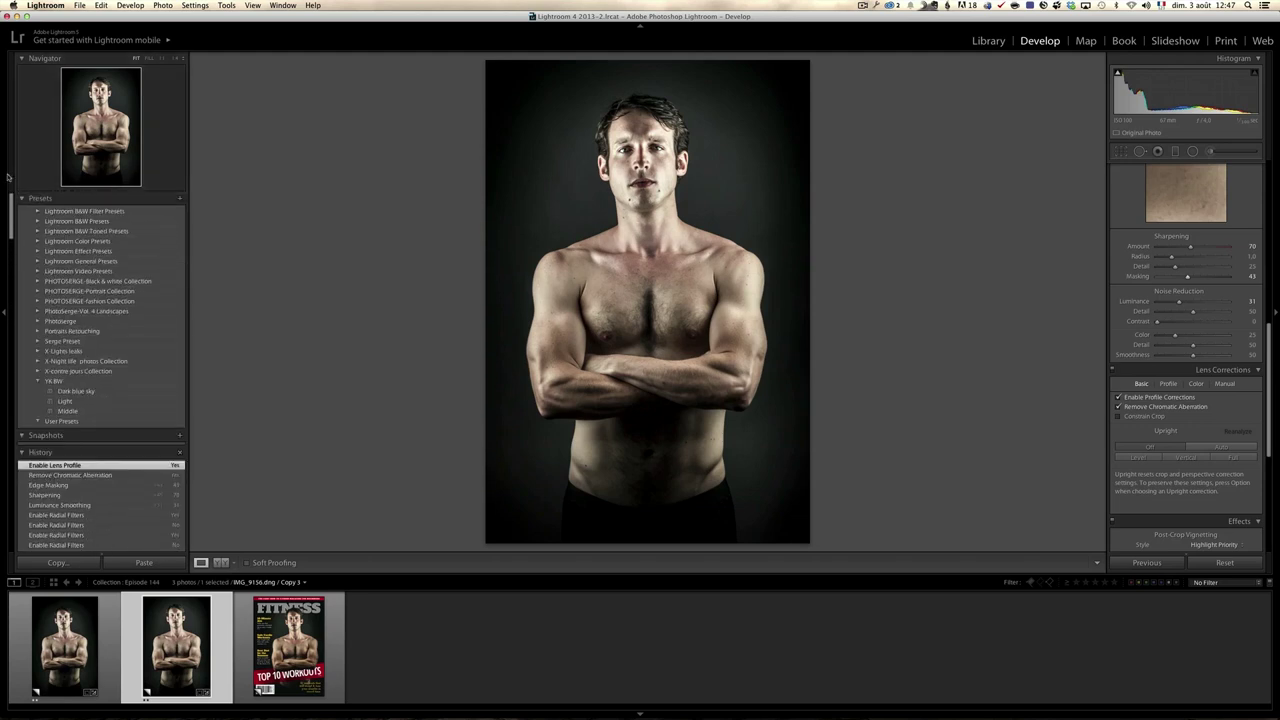
click(179, 200)
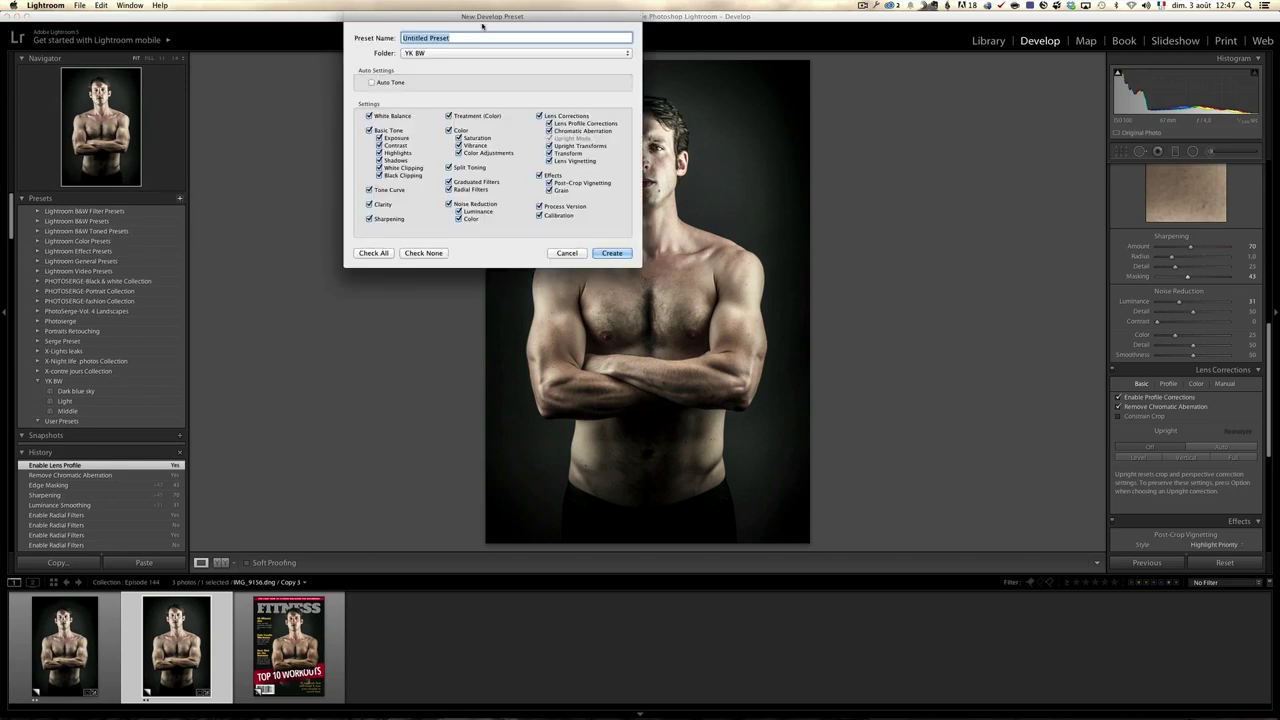
text(Desaturate Grungy Look)
click(557, 53)
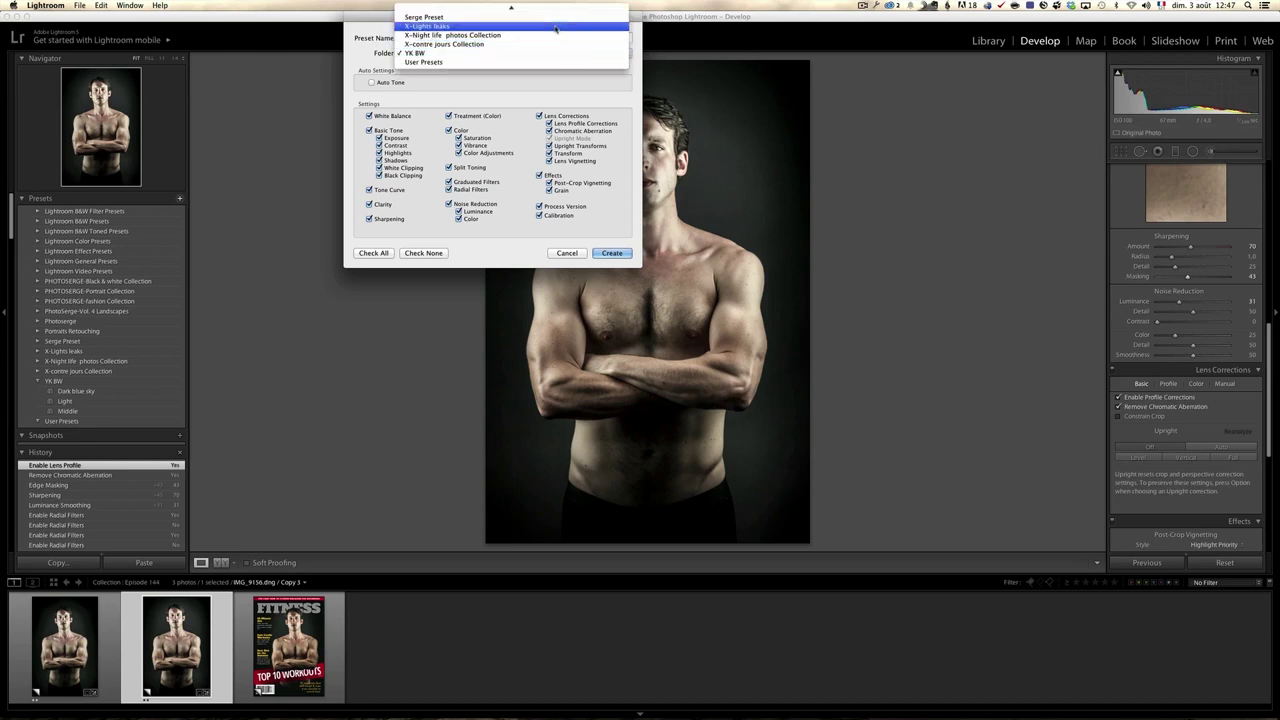
click(556, 17)
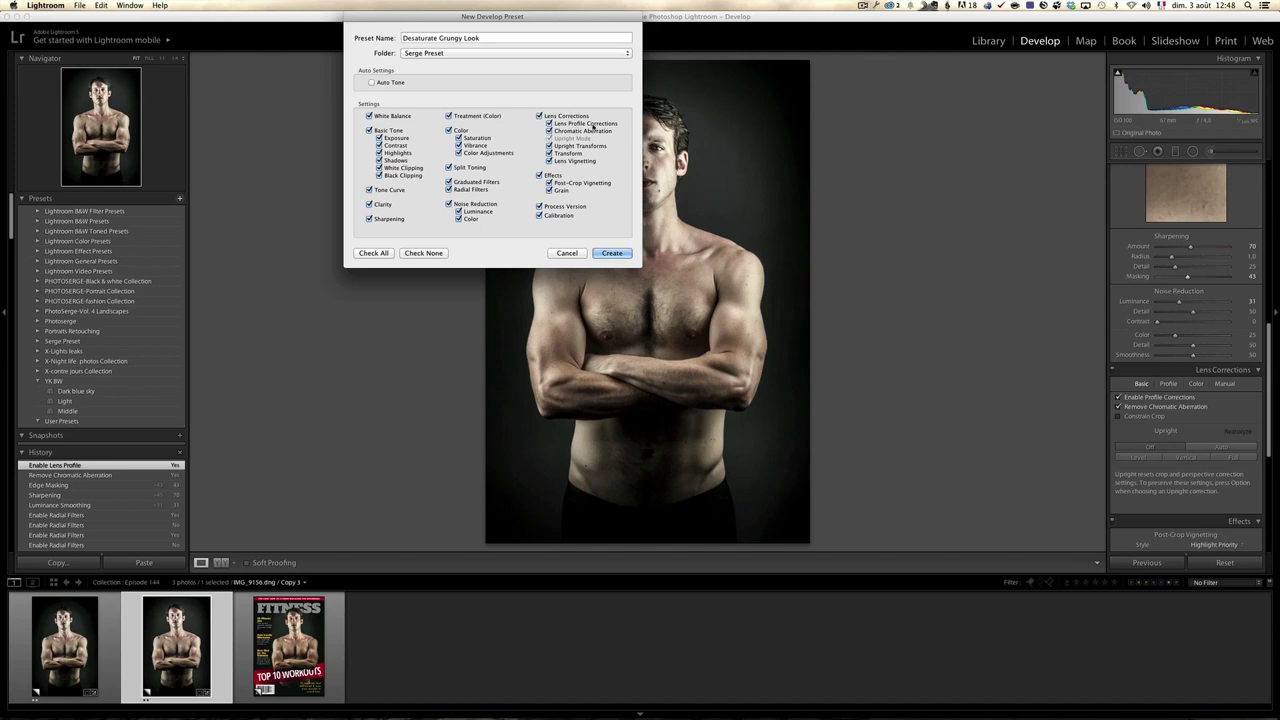
click(548, 124)
click(612, 253)
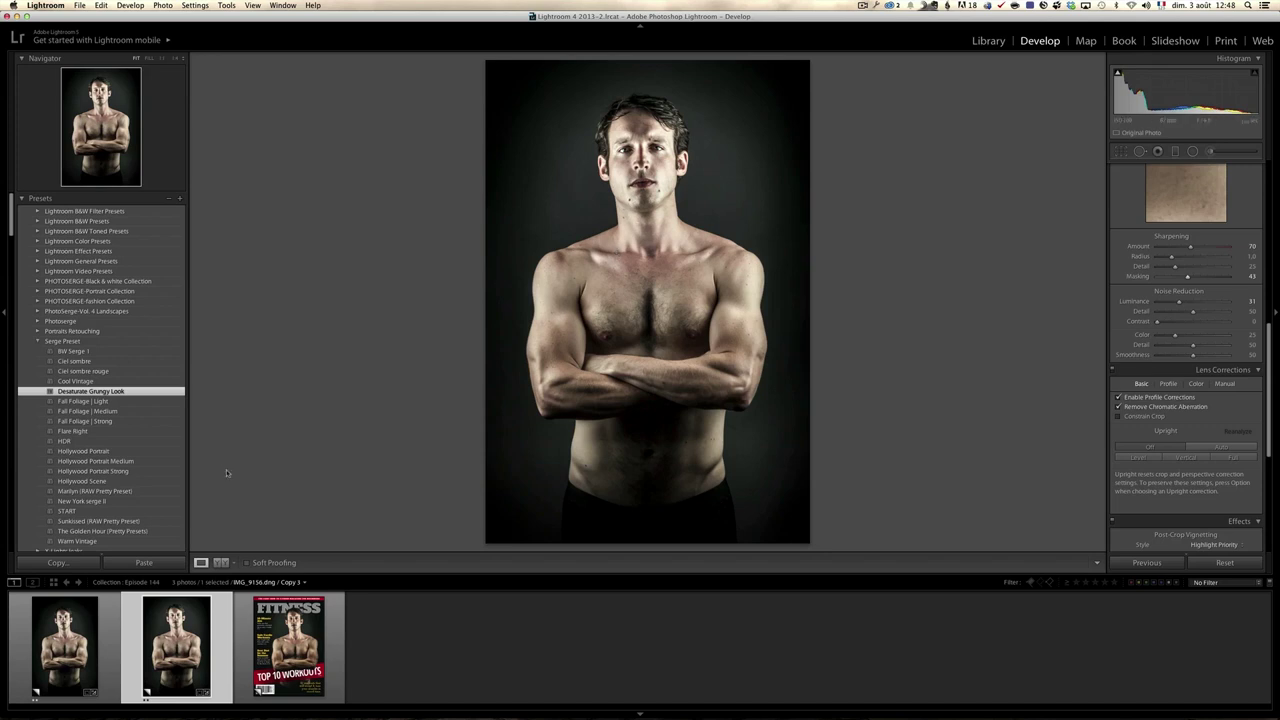
Reset all of the photo's develop settings and apply the Desaturate Grungy Look preset, leaving the photo uncropped.
click(1235, 565)
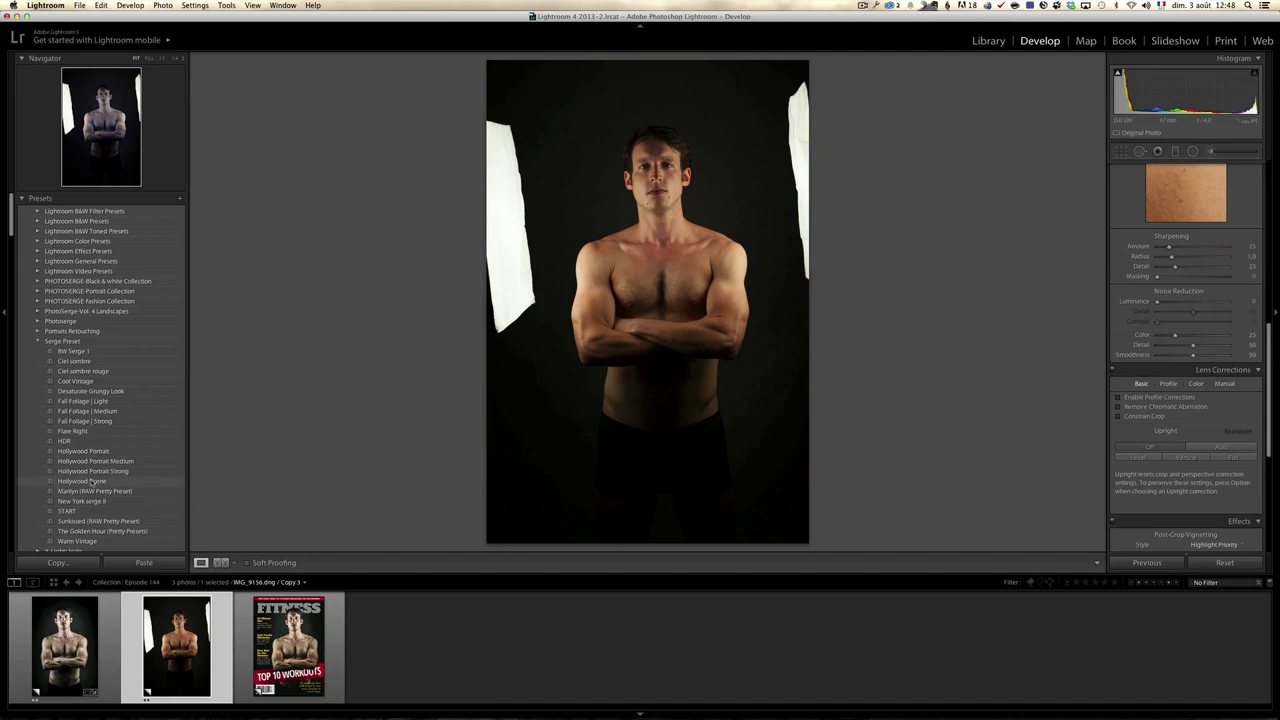
click(107, 391)
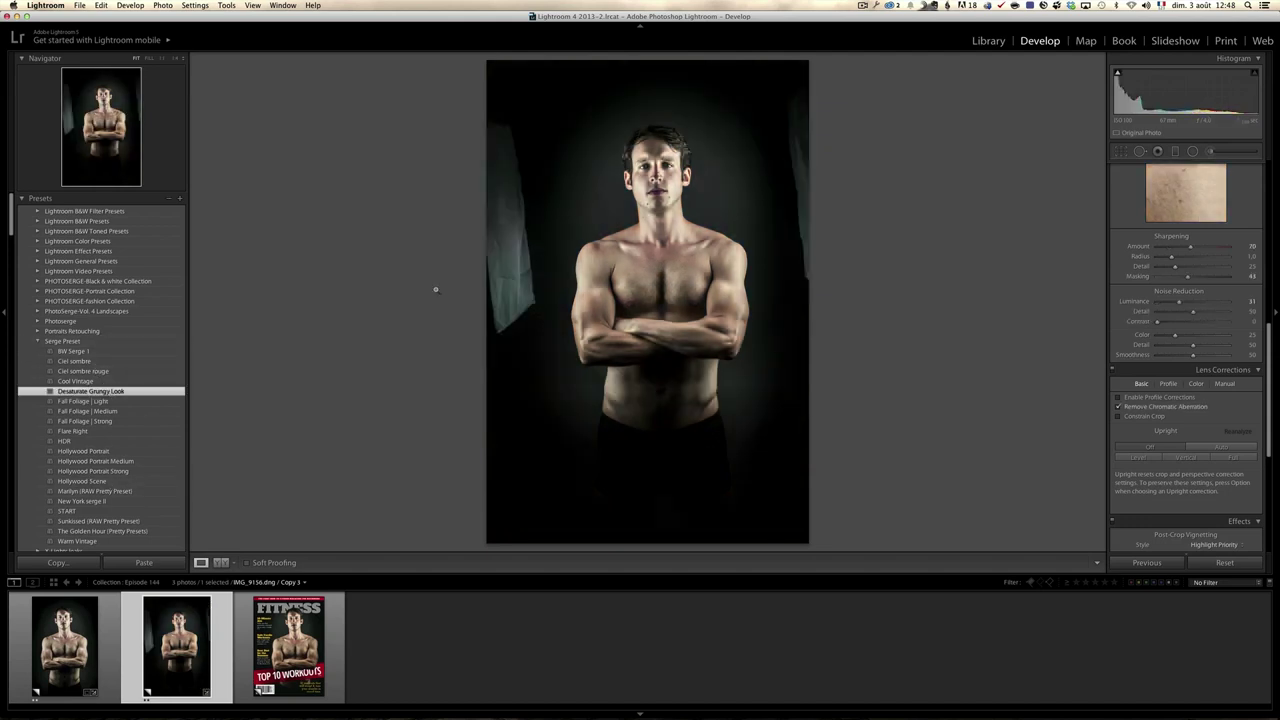
click(1121, 151)
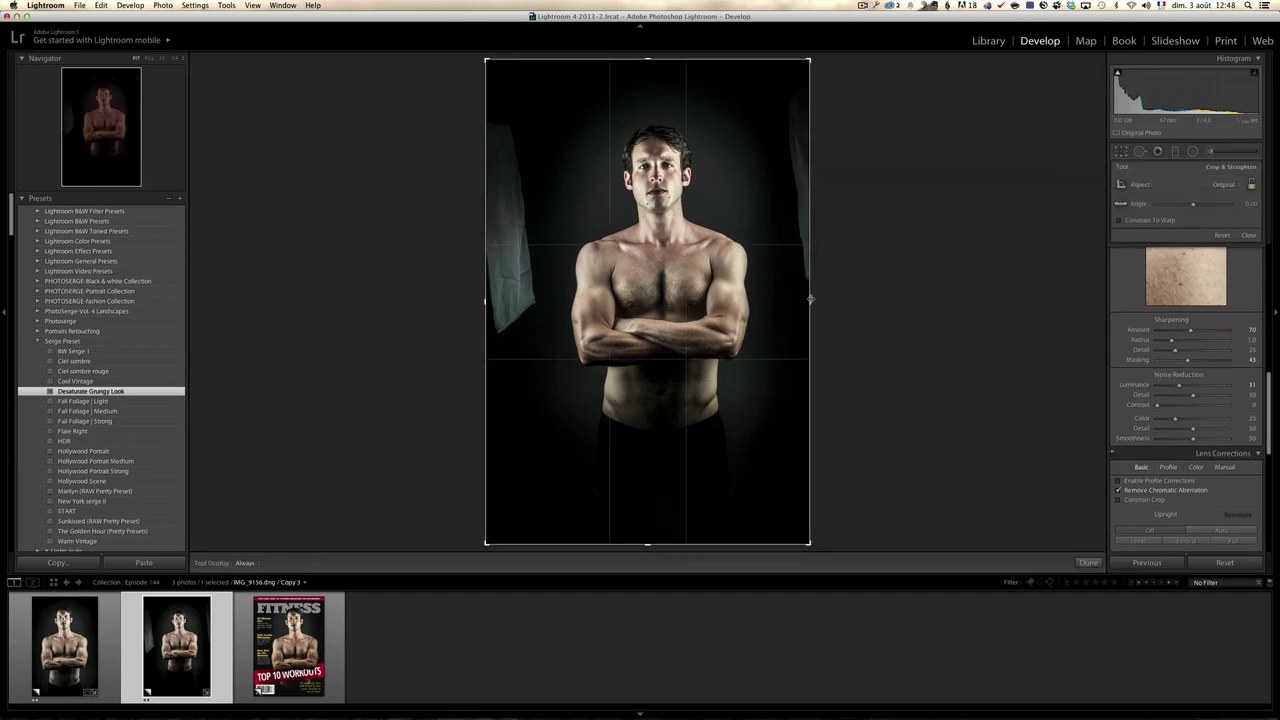
click(1249, 235)
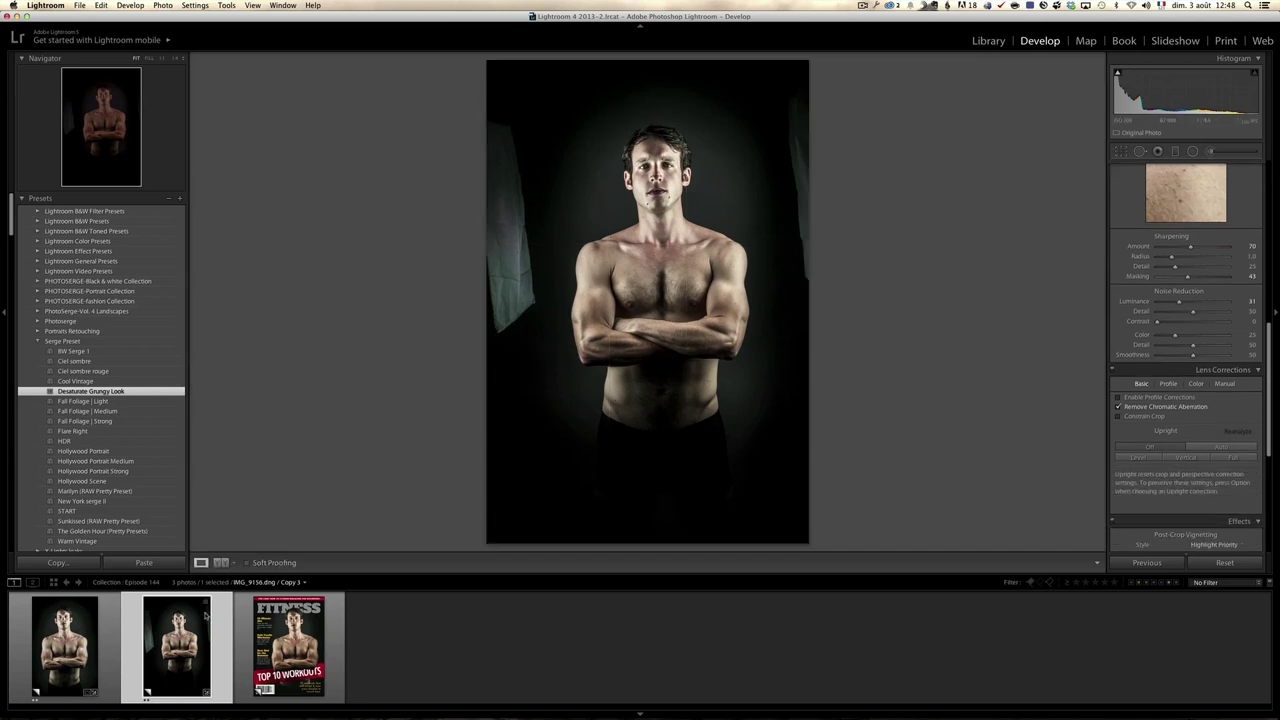
mouse_move(84, 390)
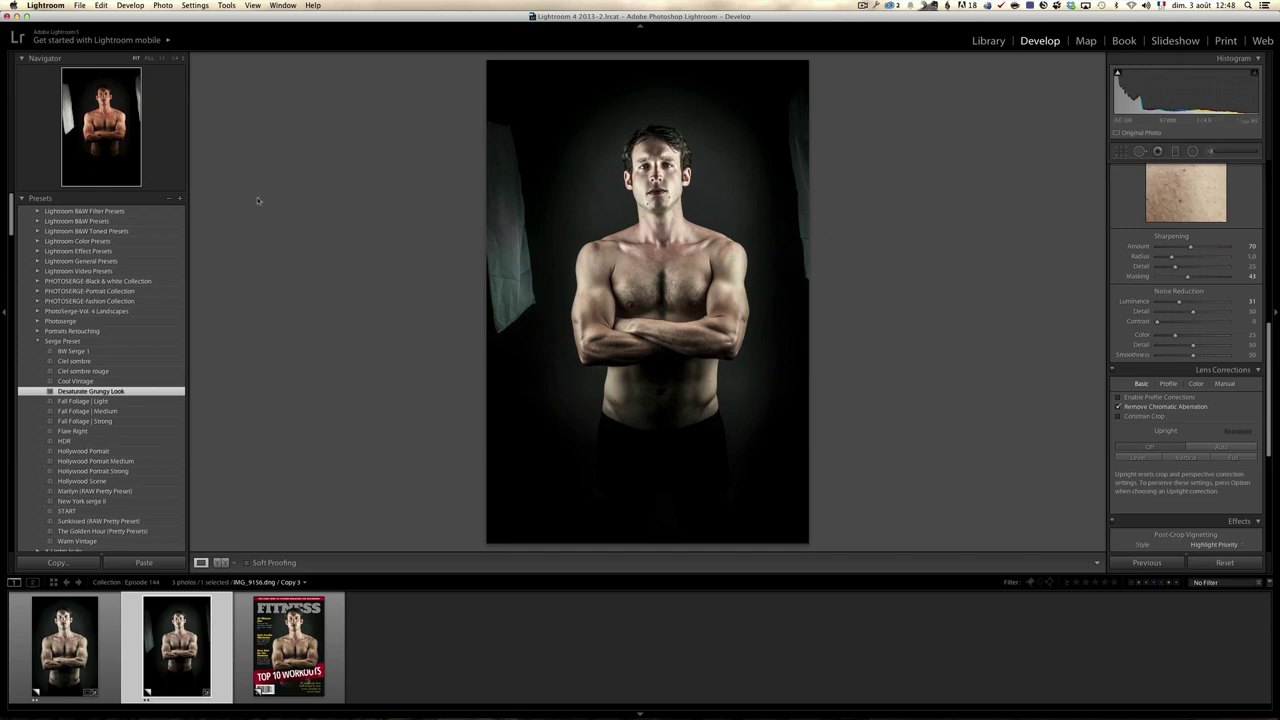
Restore the portrait to the Enable Lens Profile state in its history and display the Fitness magazine cover image.
drag(9, 238, 7, 286)
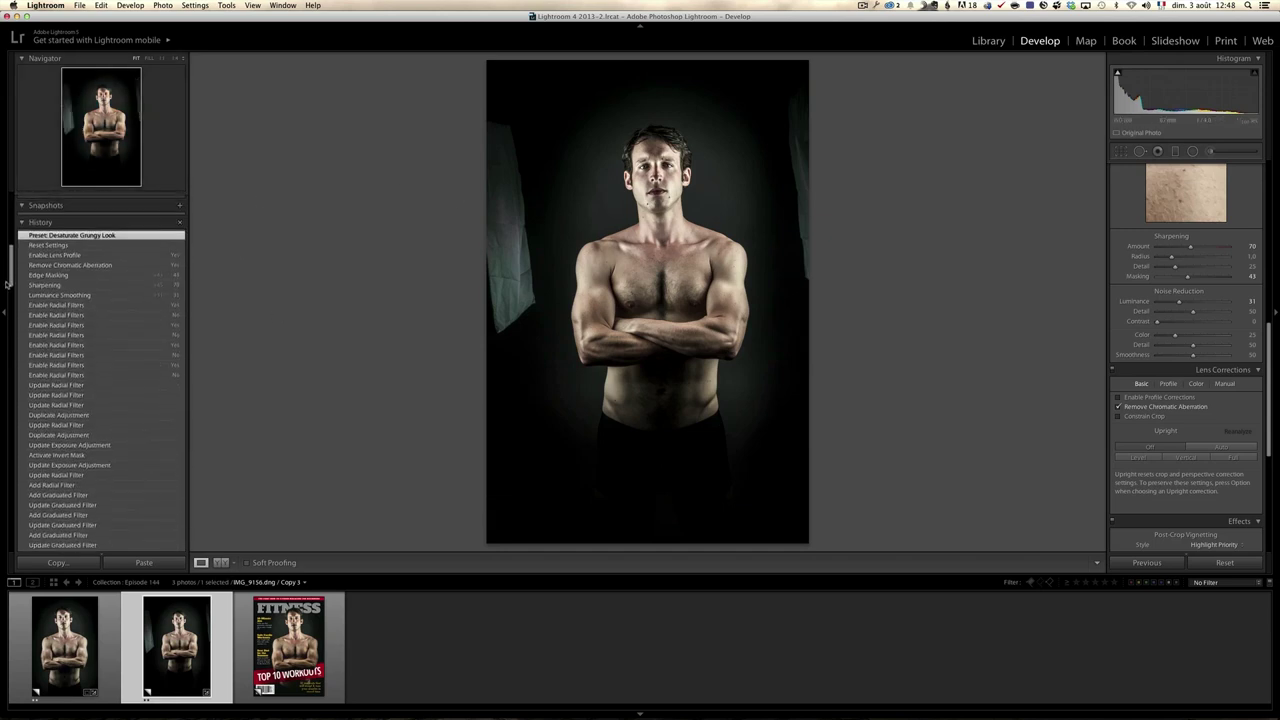
click(83, 256)
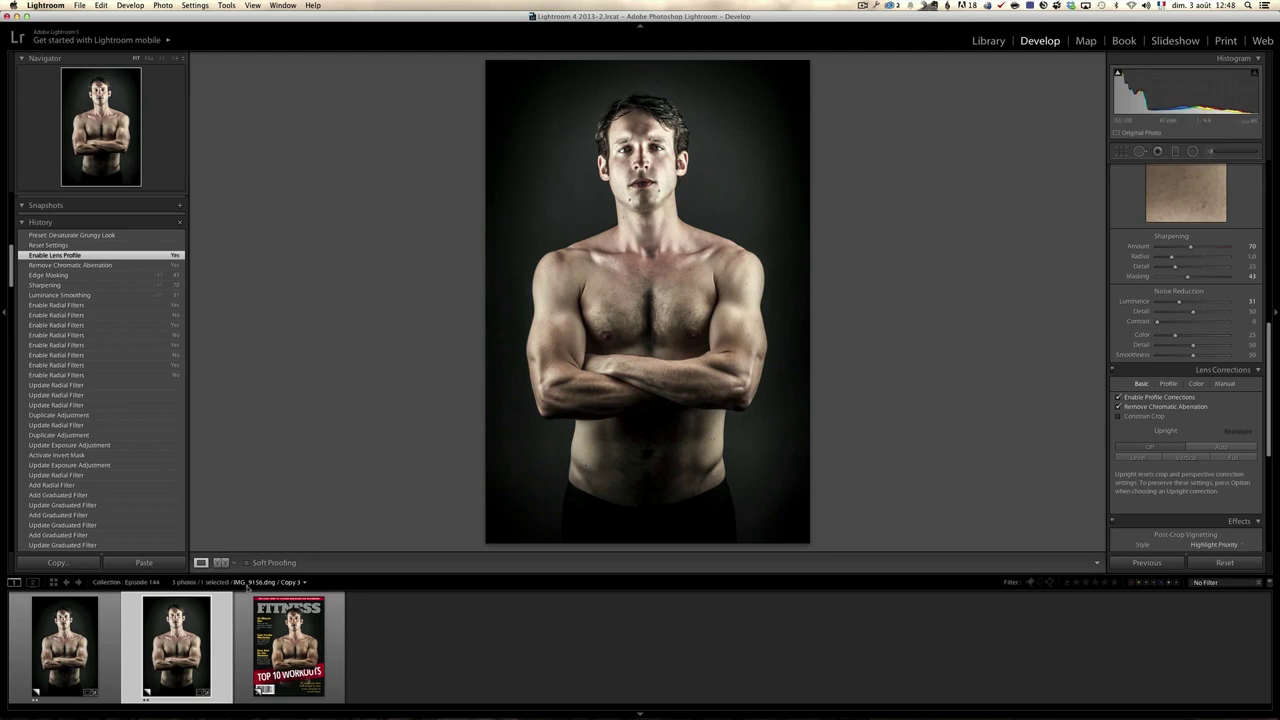
key(Right)
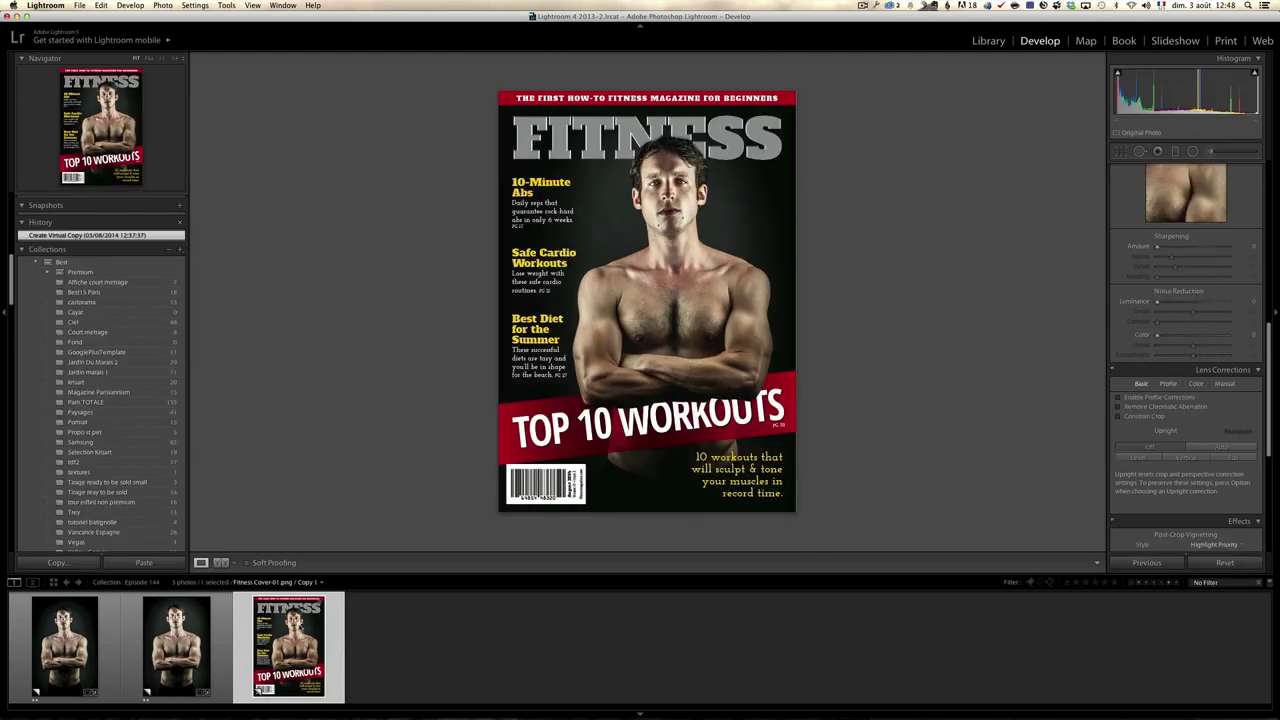
Switch to Chrome to look over the Kelvin Designs YouTube channel page, and return to Lightroom.
key(super+Tab)
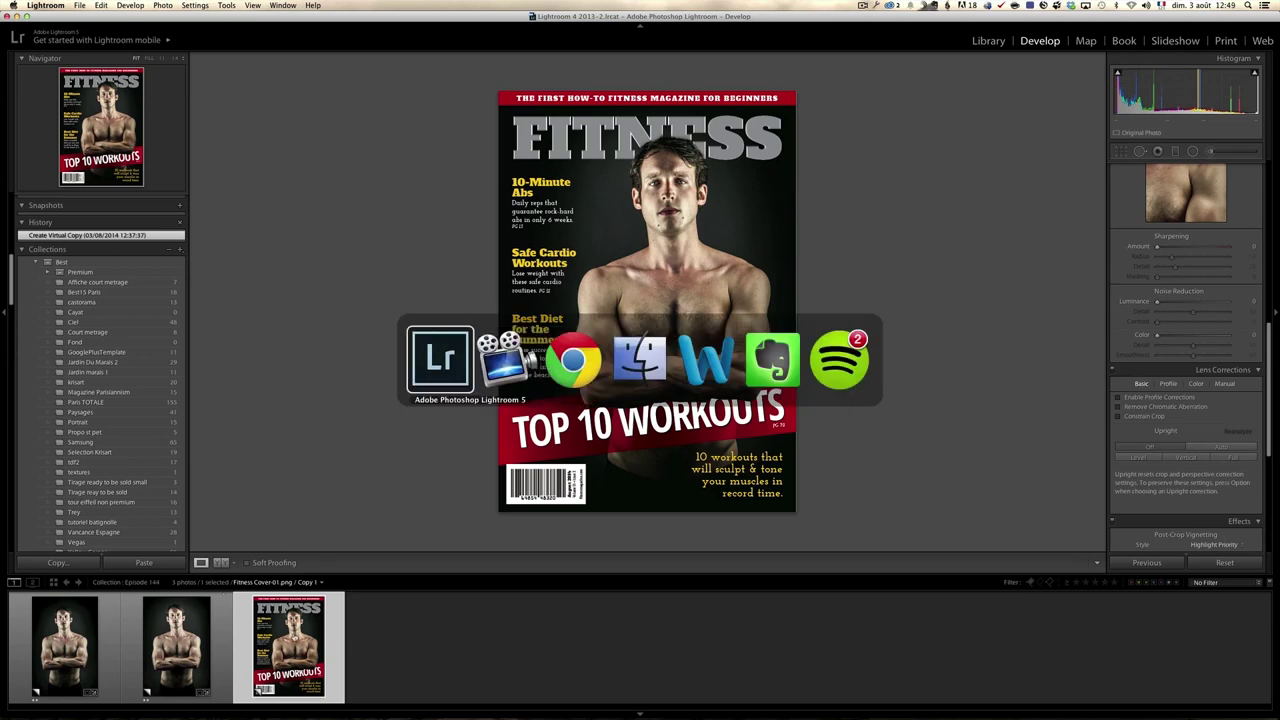
click(552, 378)
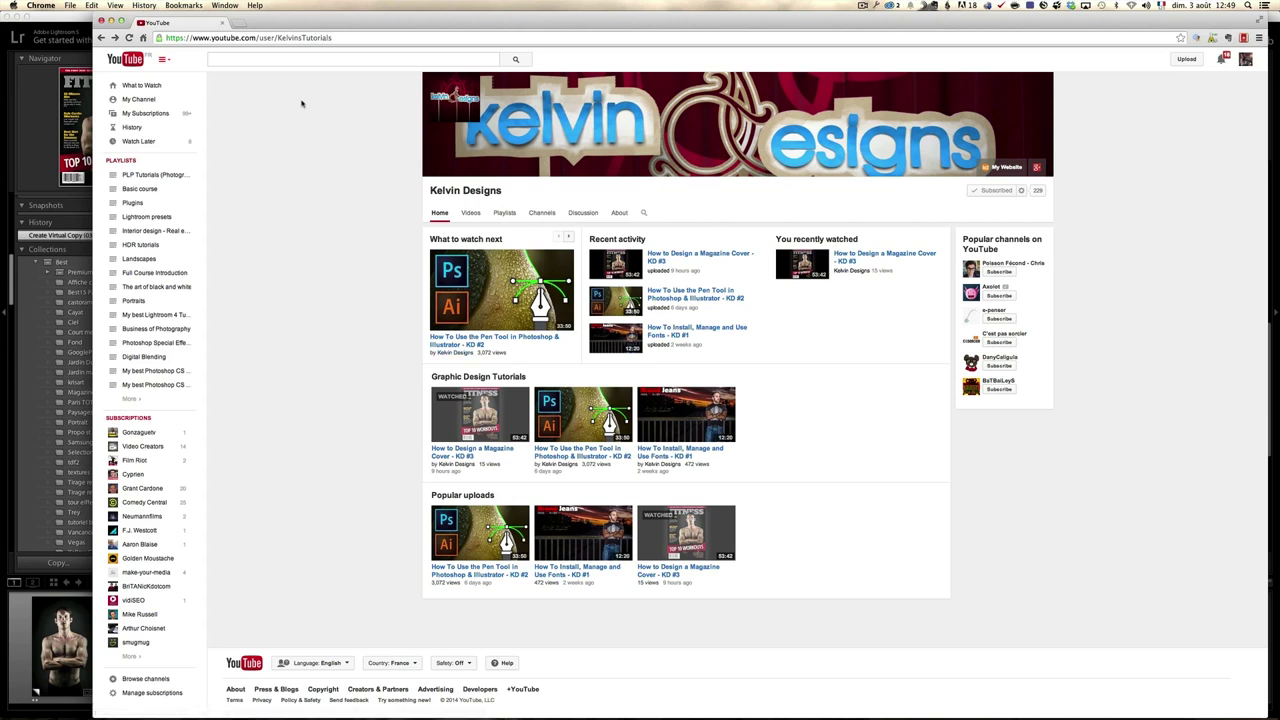
click(298, 55)
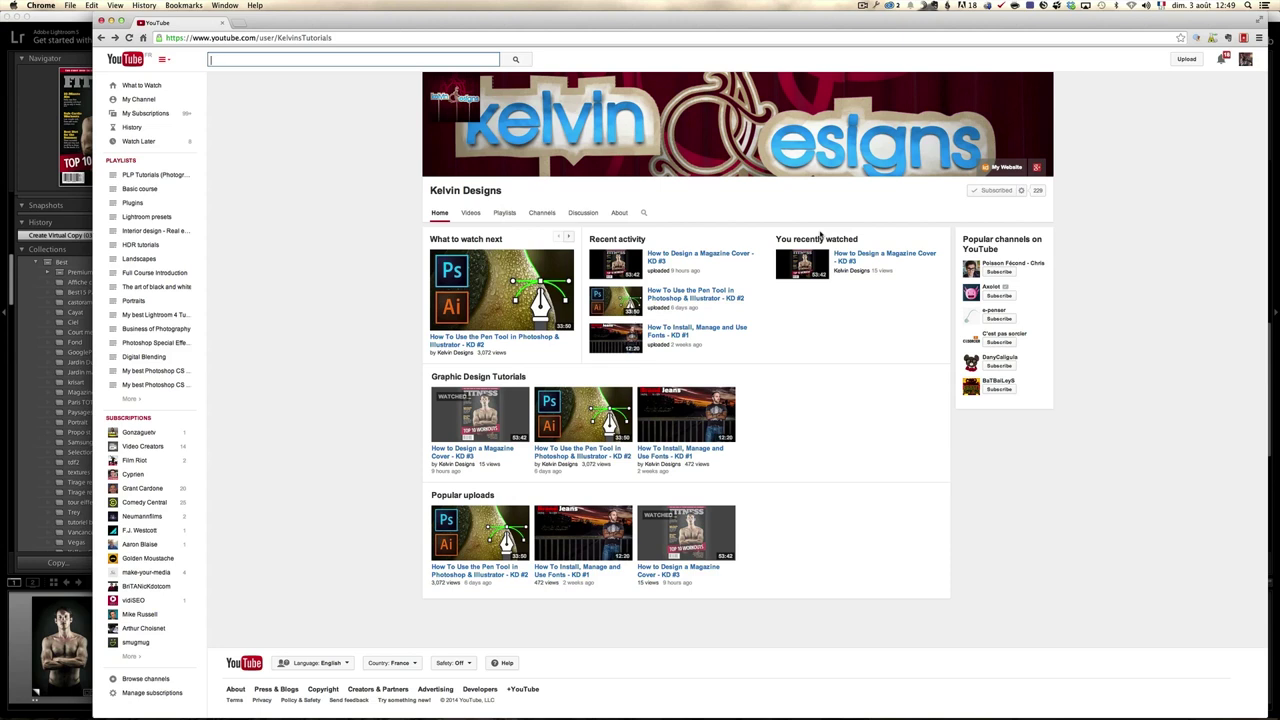
key(super+Tab)
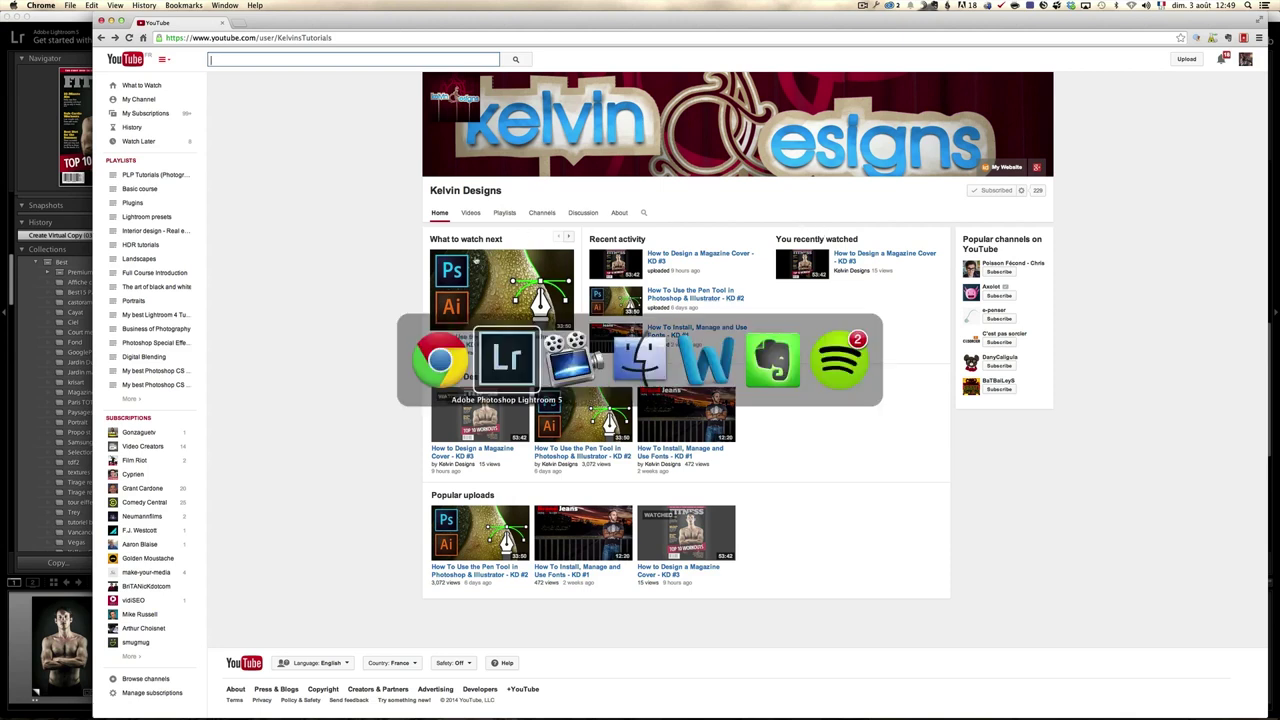